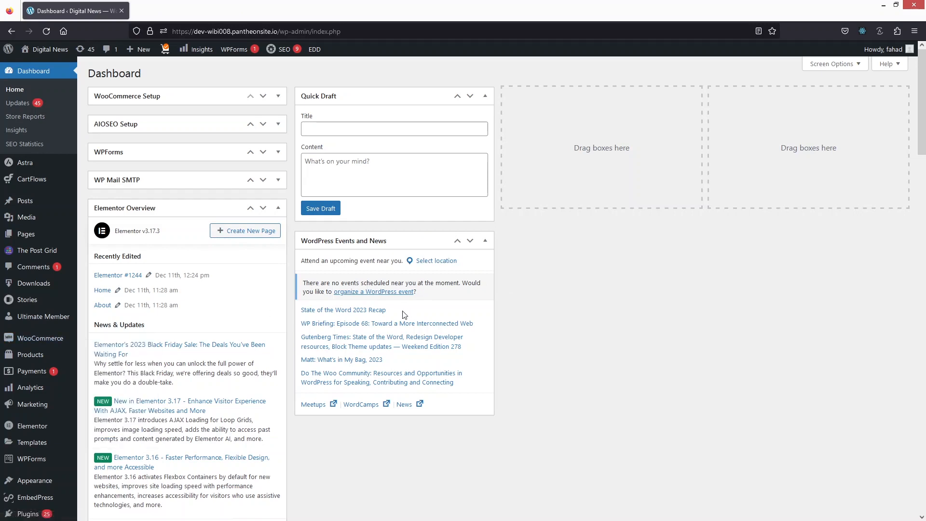
# Search the plugin directory for "premium addon" and install Premium Addons for Elementor
pyautogui.scroll(-3, 29, 438)
pyautogui.moveTo(27, 386)
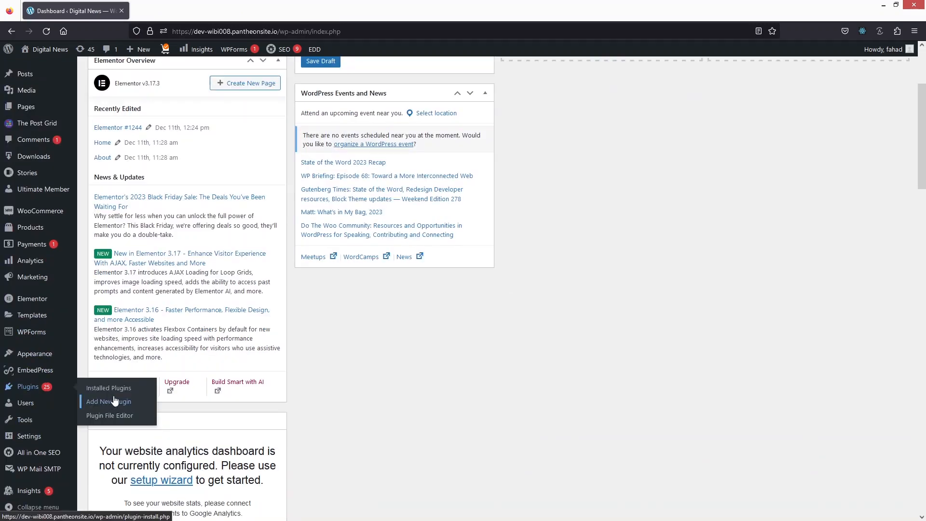
pyautogui.click(109, 406)
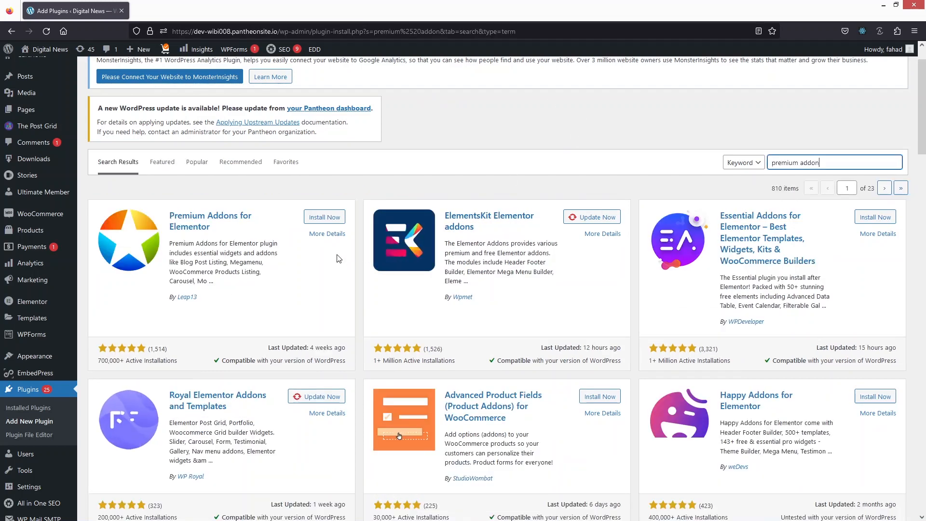
pyautogui.scroll(-2, 367, 241)
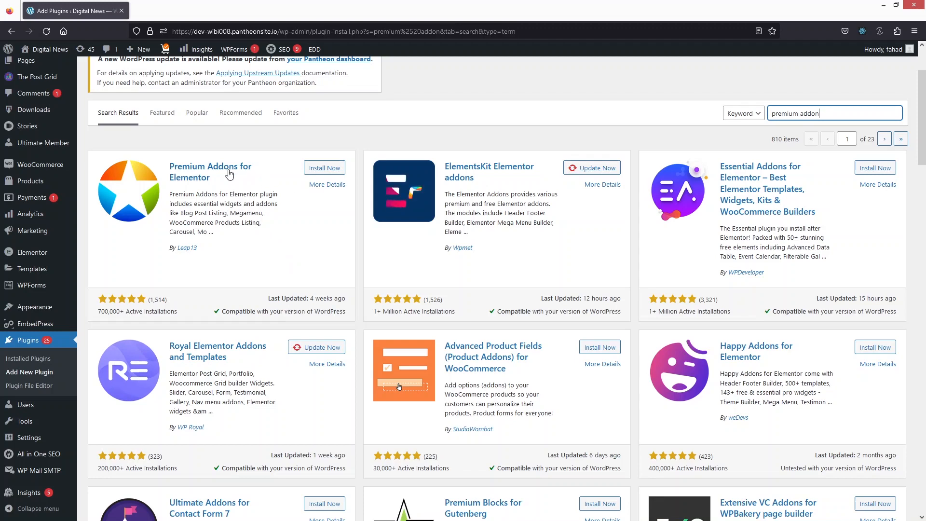
pyautogui.click(325, 171)
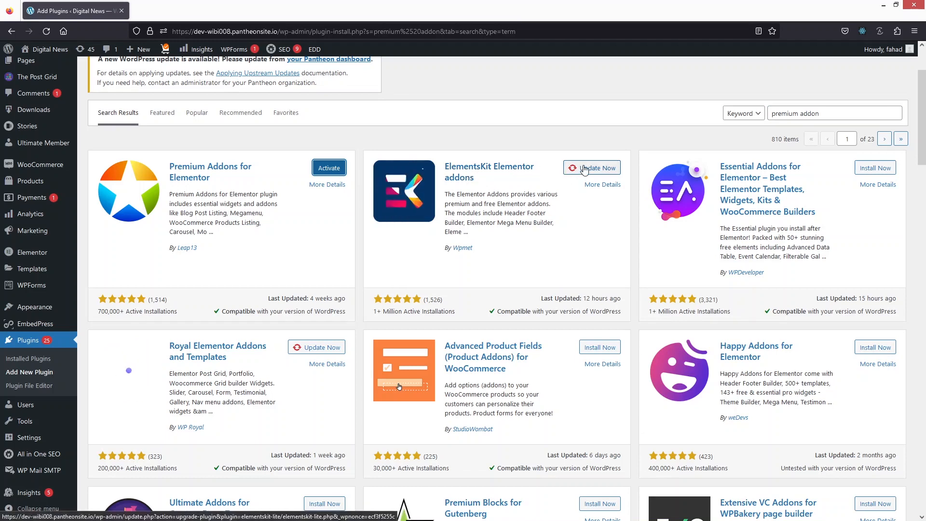
# Update the ElementsKit and Royal Elementor Addons plugins and install Essential Addons for Elementor
pyautogui.click(576, 178)
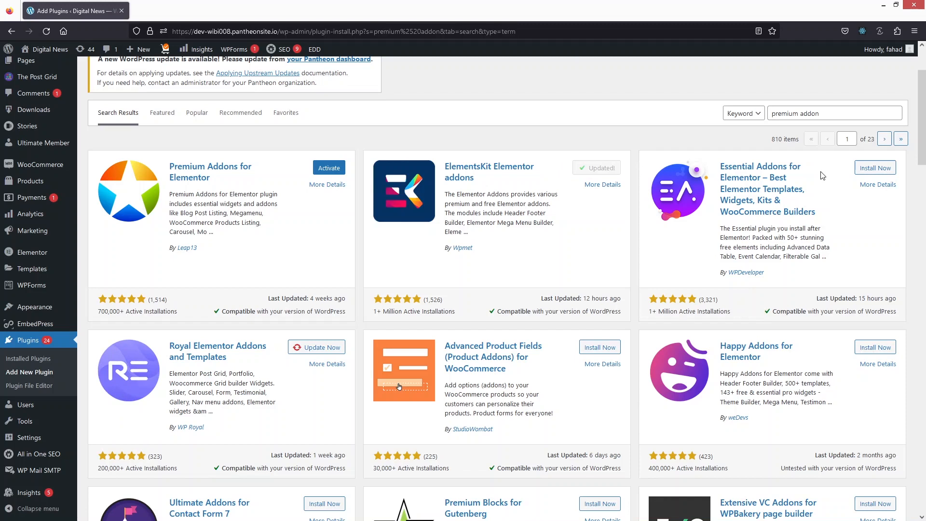
pyautogui.click(874, 168)
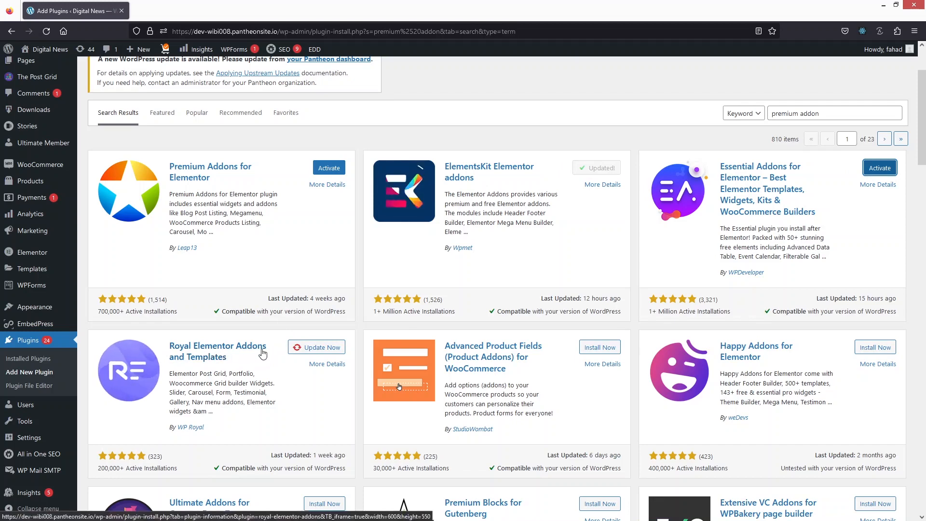
pyautogui.click(300, 354)
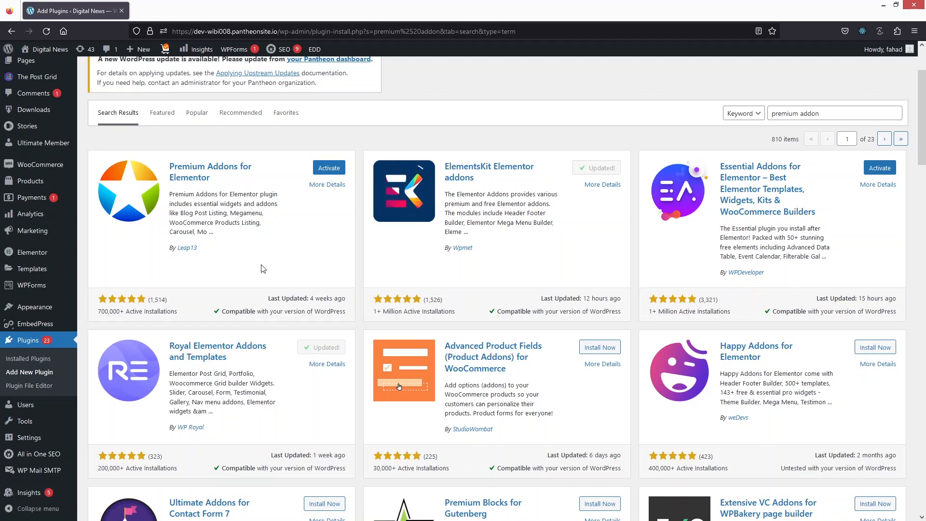
# Activate the Premium Addons for Elementor, Essential Addons, Royal Elementor Addons, Elementor Addon Elements and ElementsKit Lite plugins
pyautogui.click(329, 168)
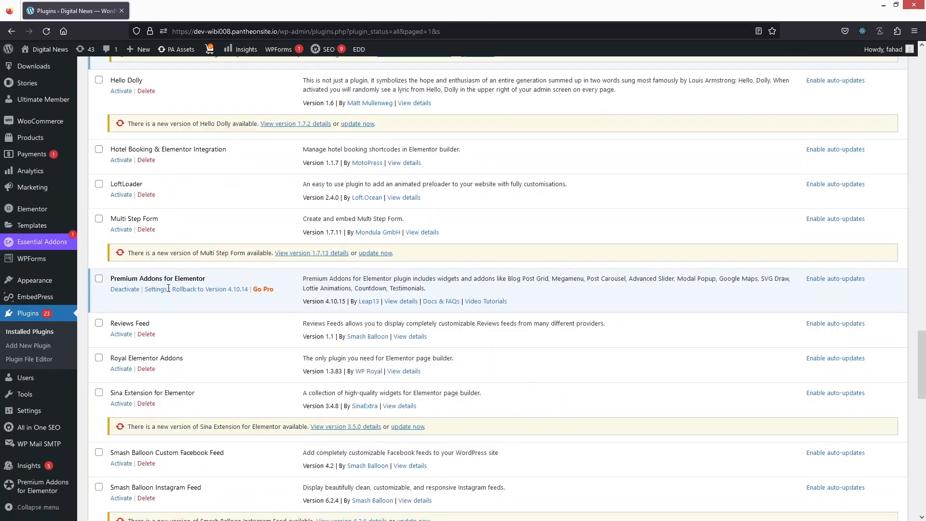
pyautogui.click(124, 369)
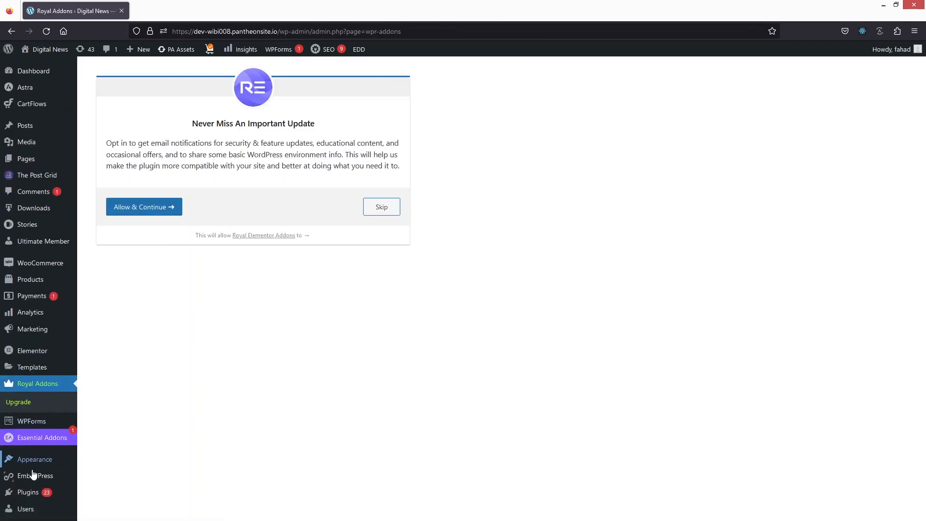
pyautogui.moveTo(26, 498)
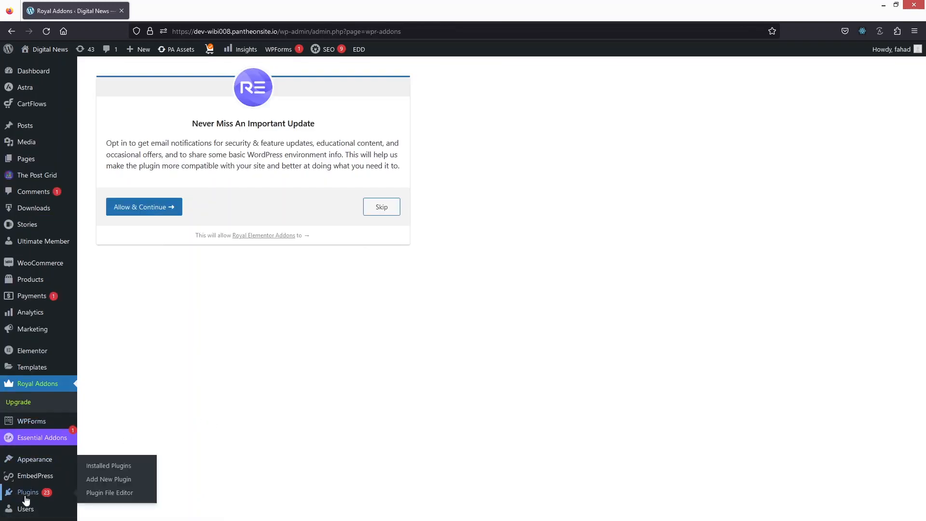
pyautogui.click(131, 470)
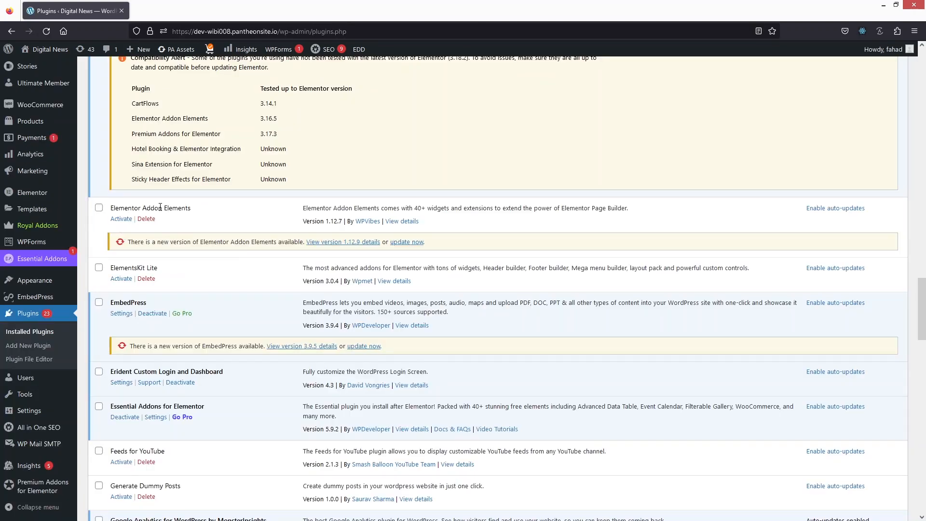
pyautogui.click(121, 218)
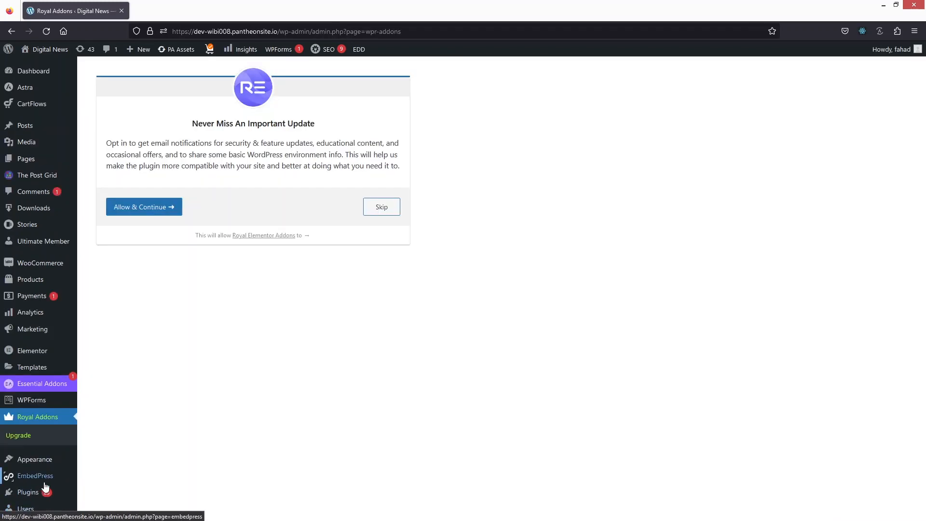
pyautogui.moveTo(58, 494)
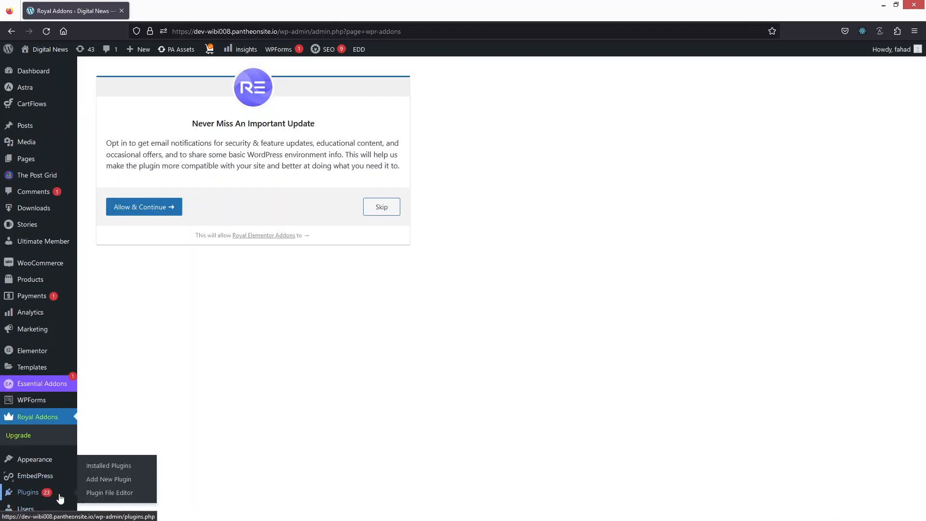
pyautogui.click(118, 469)
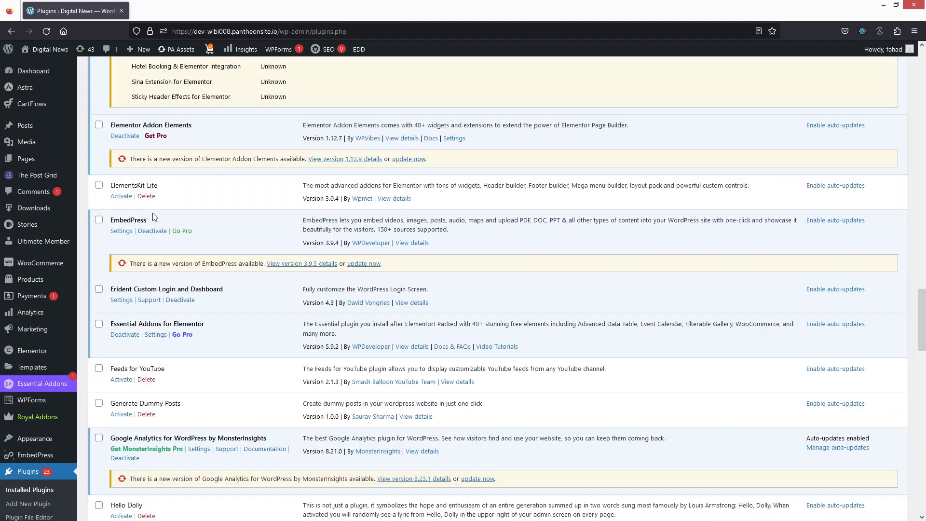
pyautogui.click(121, 196)
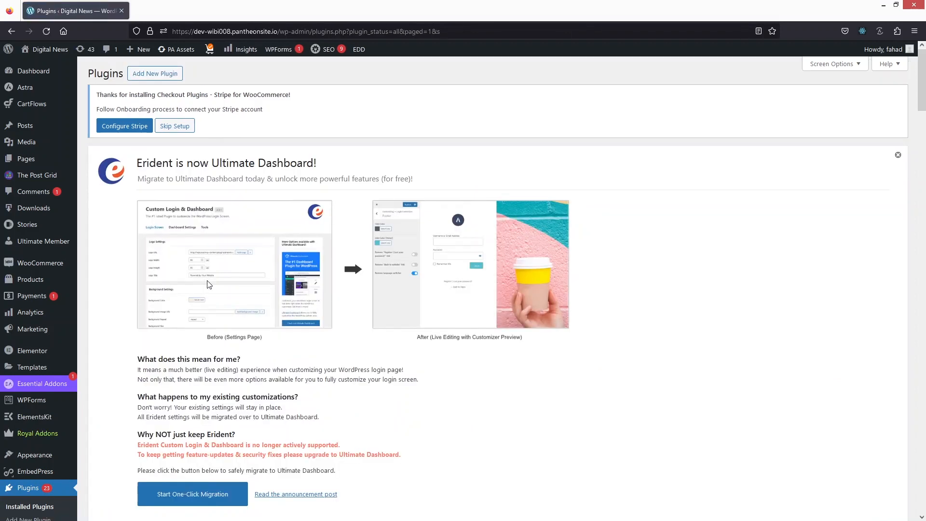
# Create a new page and open it for editing with Elementor
pyautogui.moveTo(38, 163)
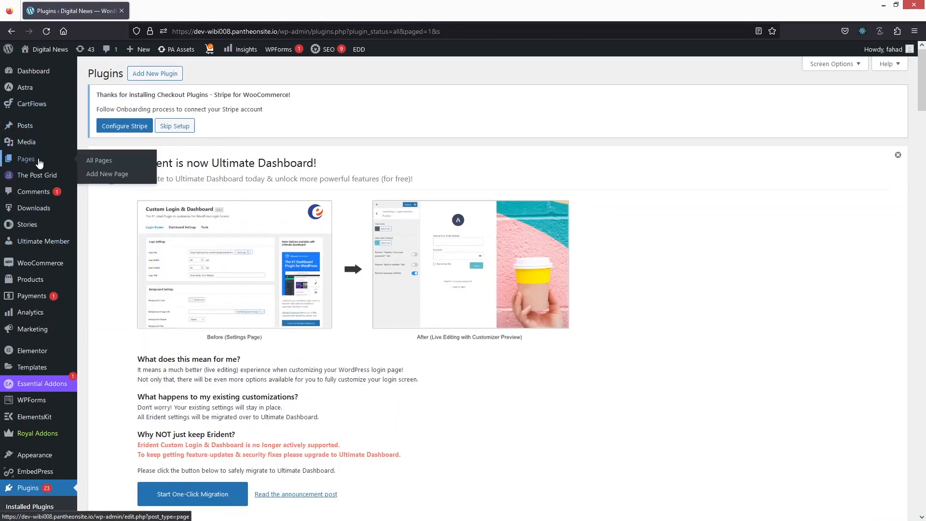
pyautogui.click(110, 178)
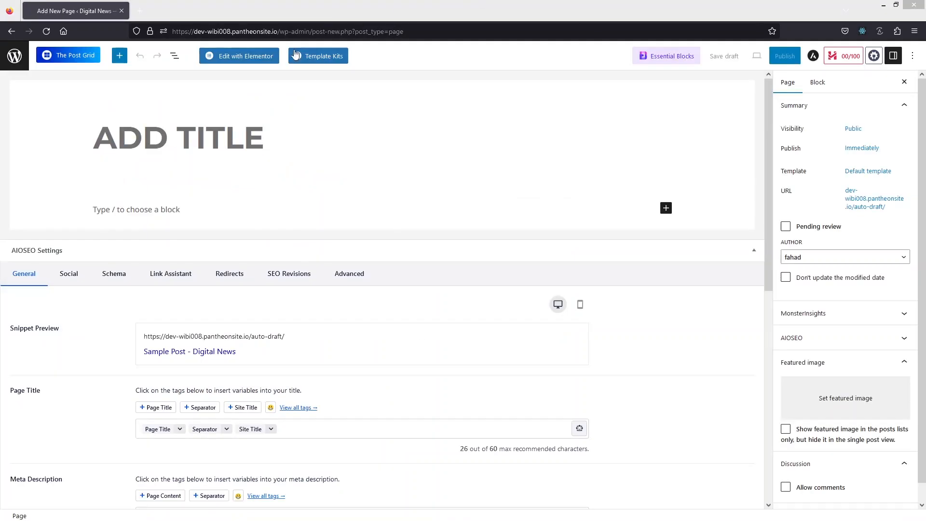
pyautogui.click(240, 62)
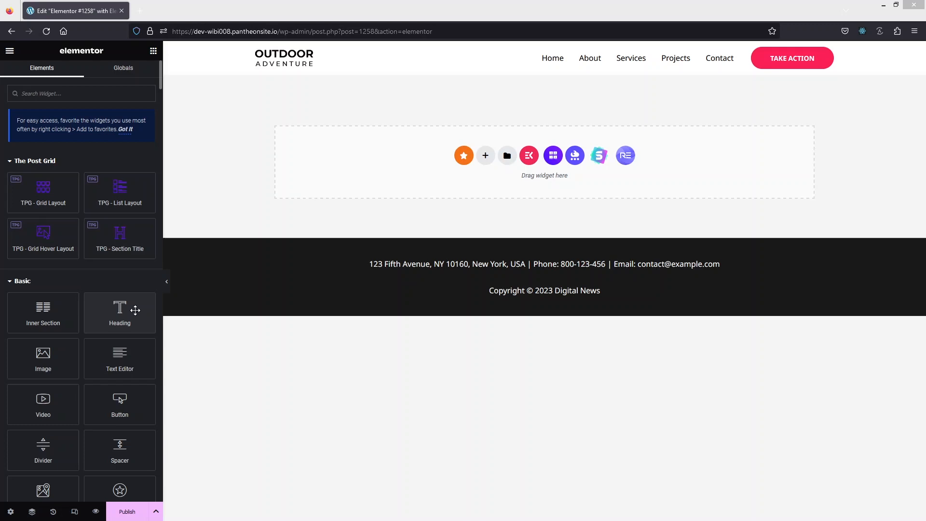
# Place the Premium Addons Blog widget in the page's empty section
pyautogui.click(97, 281)
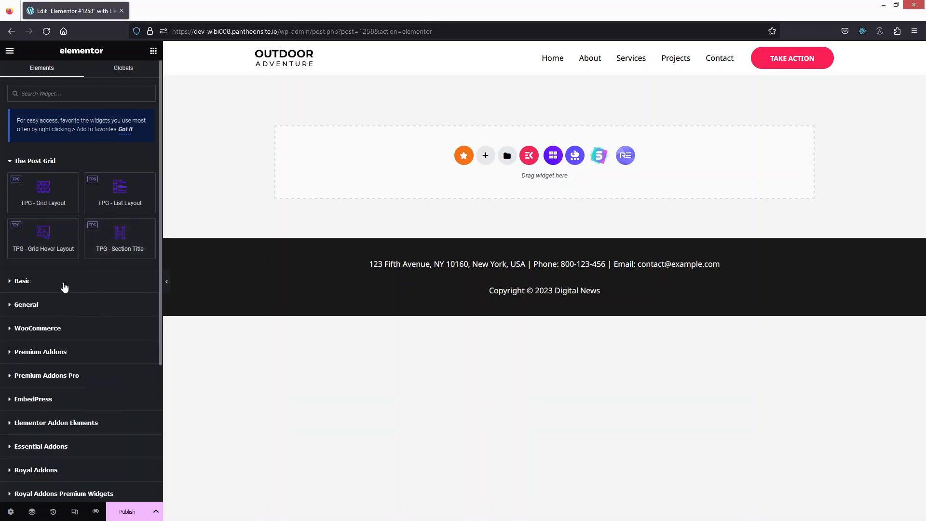
pyautogui.scroll(-2, 54, 350)
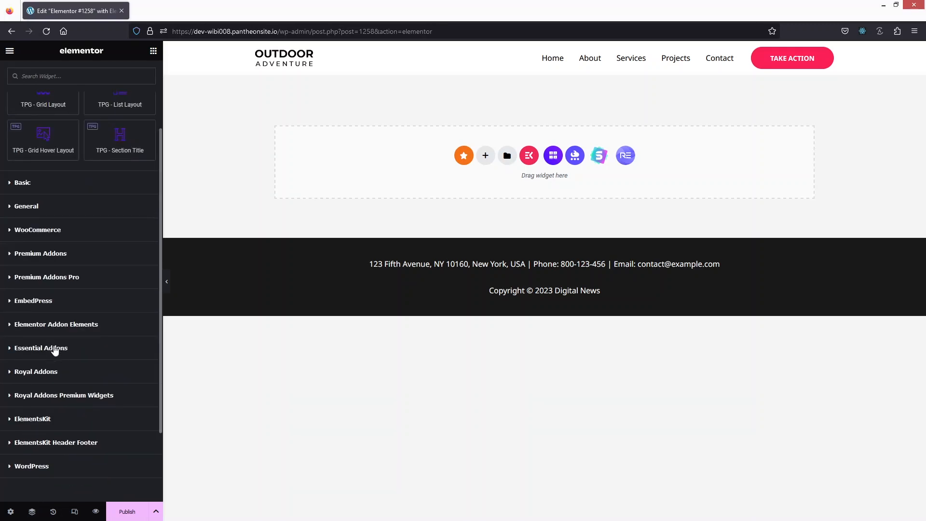
pyautogui.click(39, 255)
pyautogui.scroll(-1, 73, 273)
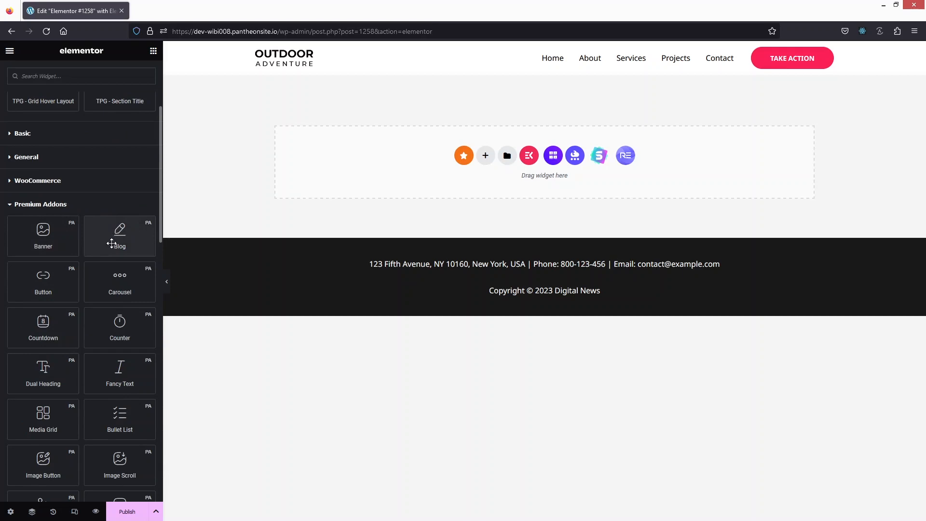
pyautogui.moveTo(109, 236); pyautogui.dragTo(513, 152)
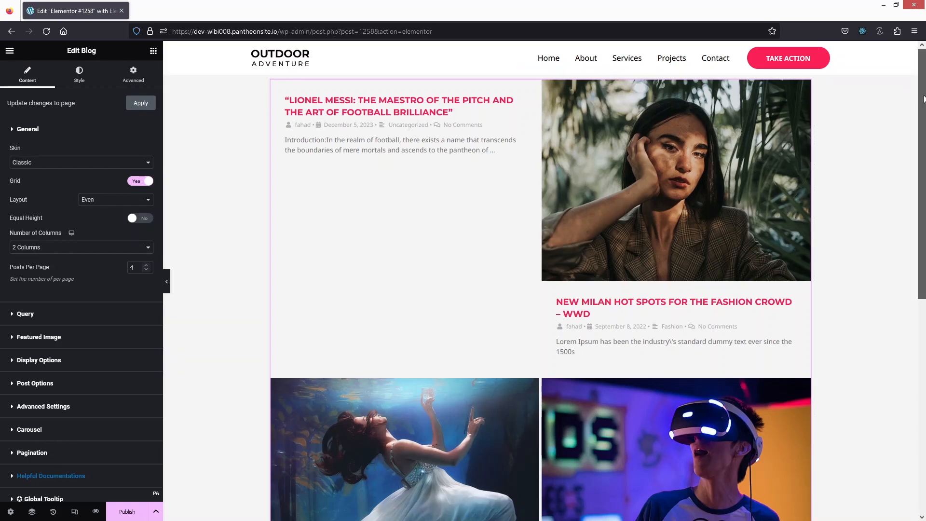
# Set the skin of the Blog widget to Modern
pyautogui.moveTo(923, 120); pyautogui.dragTo(920, 89)
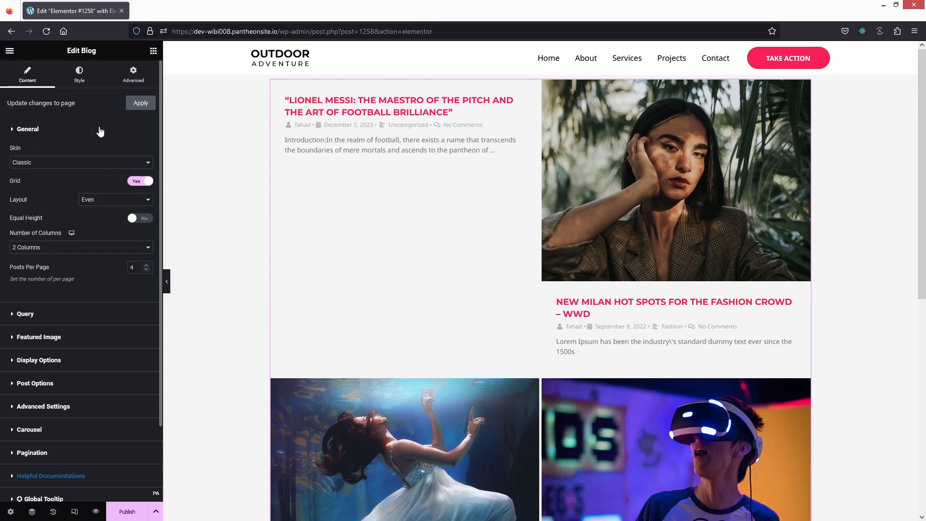
pyautogui.click(52, 164)
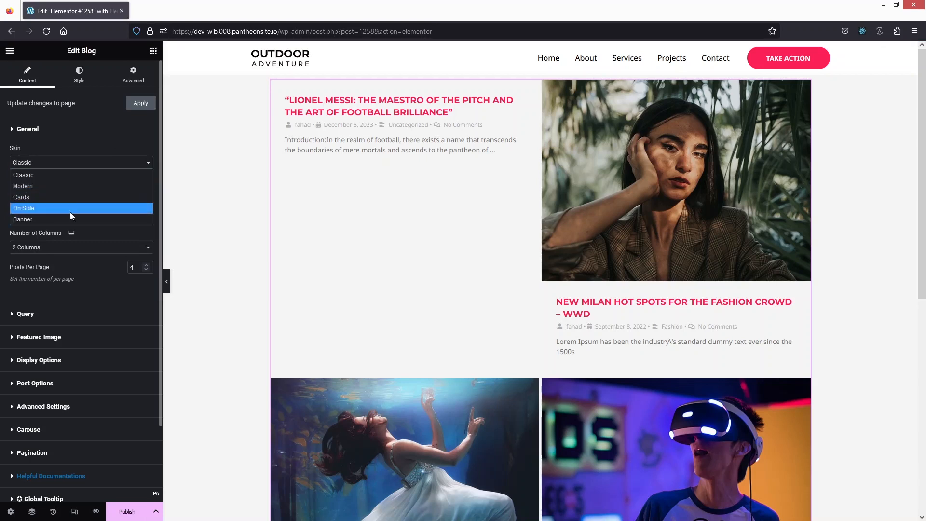
pyautogui.click(30, 189)
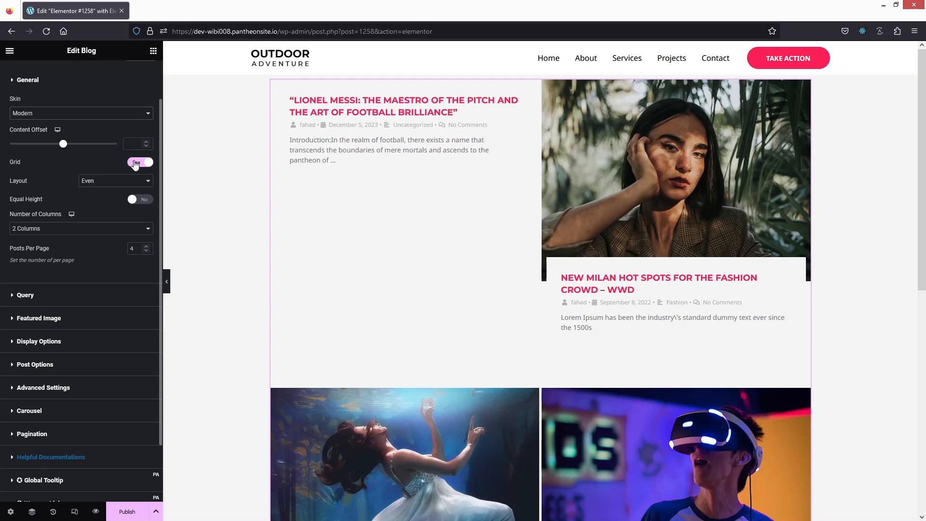
# Examine the Blog widget's general, query and featured image settings along with the post layout on the page
pyautogui.scroll(-1, 66, 227)
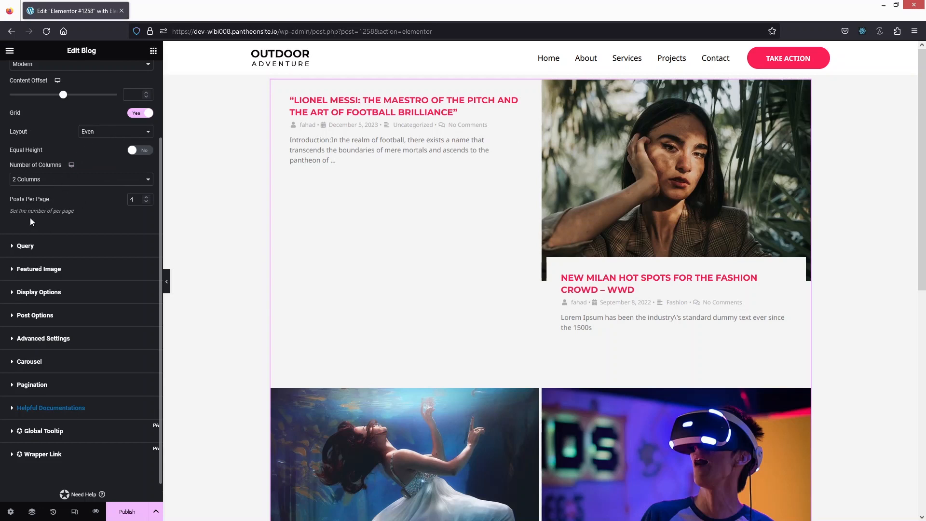
pyautogui.scroll(1, 102, 221)
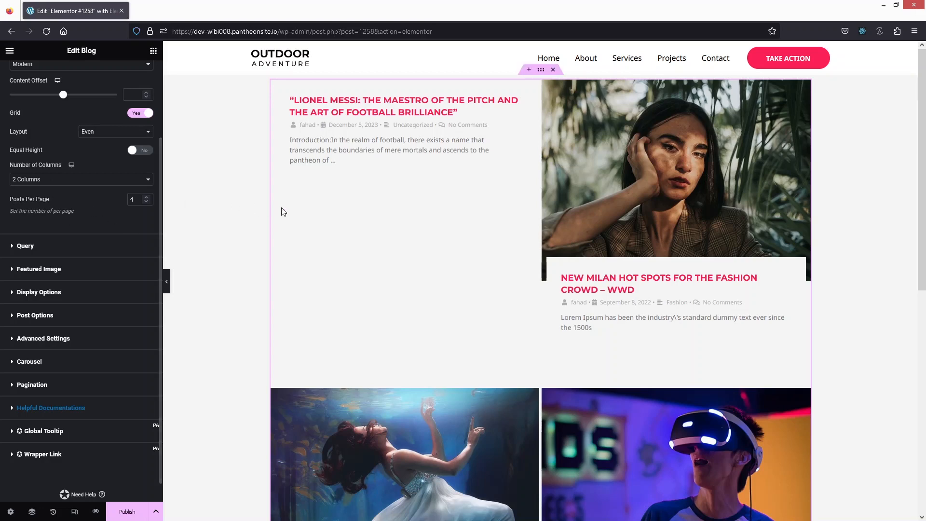
pyautogui.scroll(-1, 283, 208)
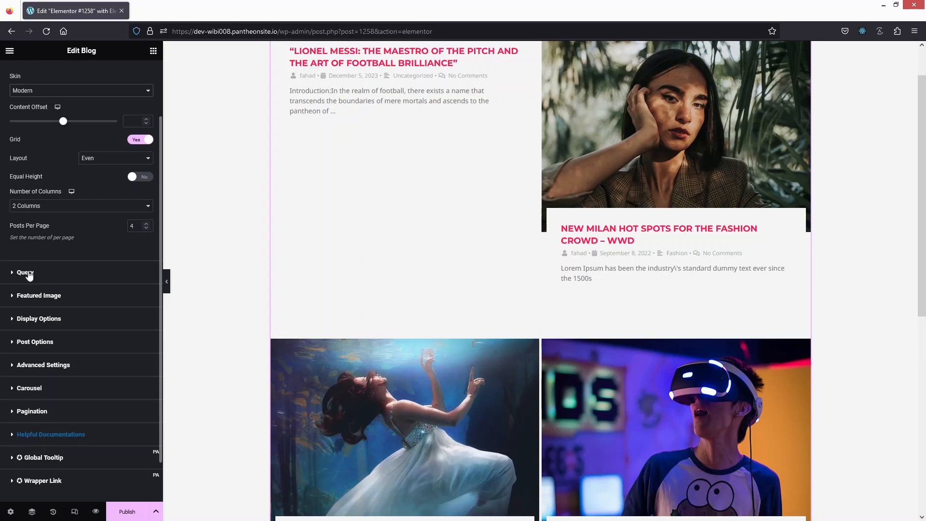
pyautogui.click(25, 273)
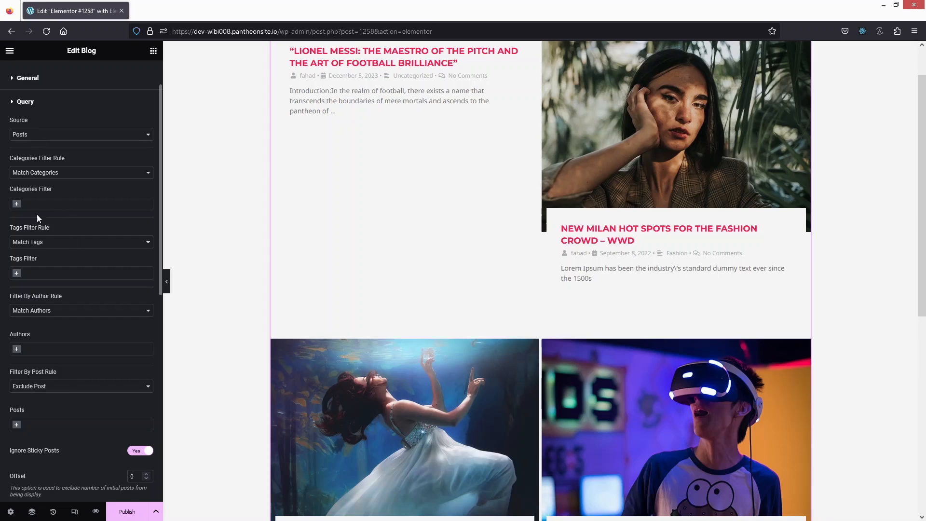
pyautogui.scroll(-3, 42, 233)
pyautogui.scroll(-6, 41, 233)
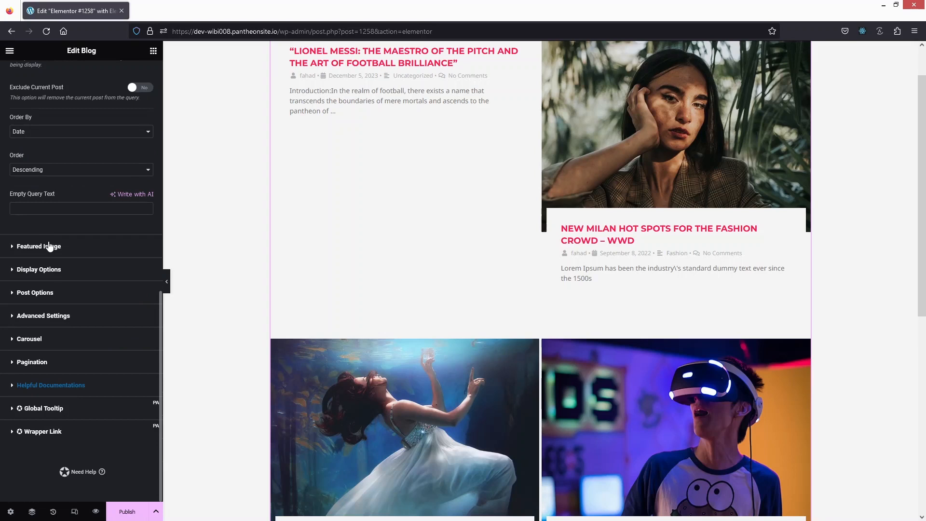
pyautogui.click(50, 247)
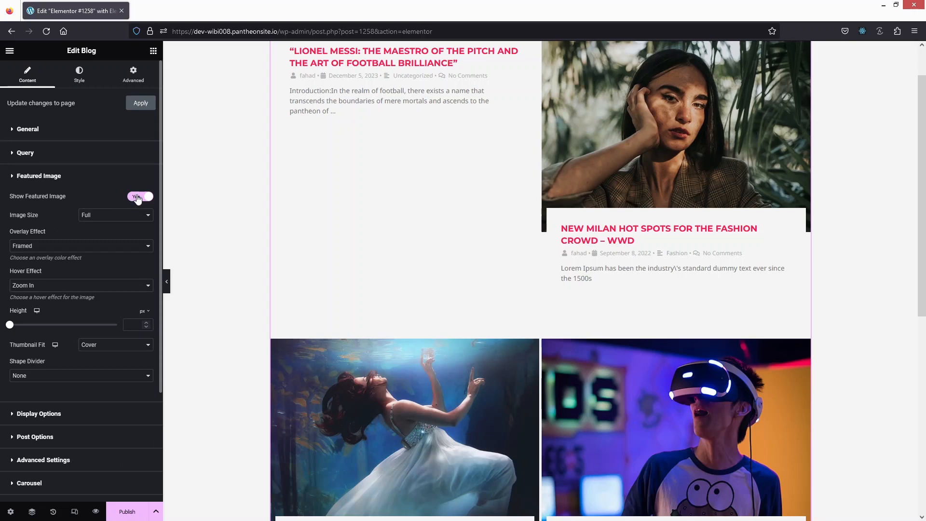
pyautogui.click(44, 177)
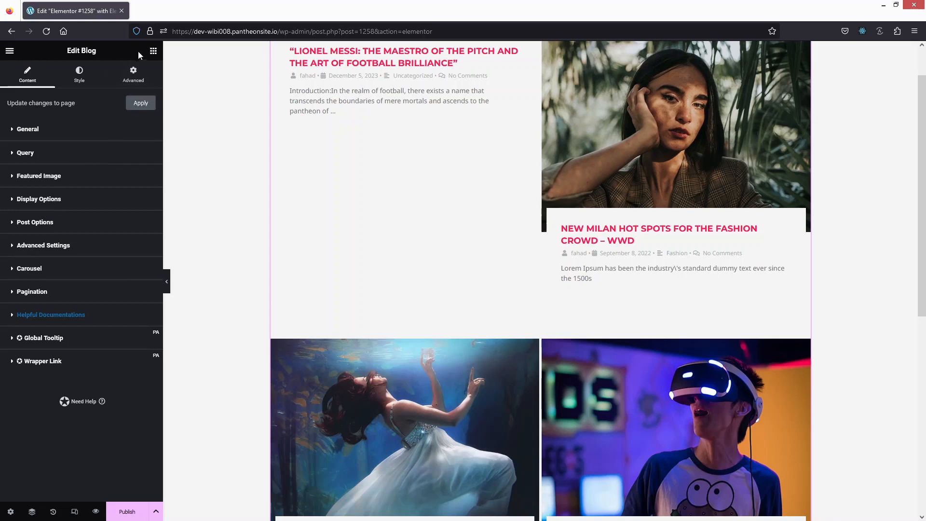
# Place the Essential Addons Post Grid widget in the empty section below the Blog widget
pyautogui.click(153, 54)
pyautogui.scroll(-5, 89, 256)
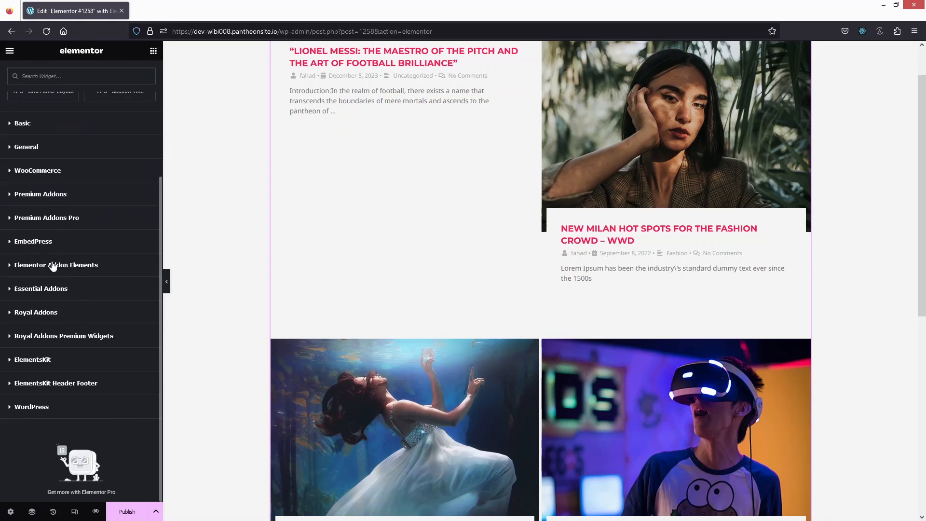
pyautogui.click(43, 289)
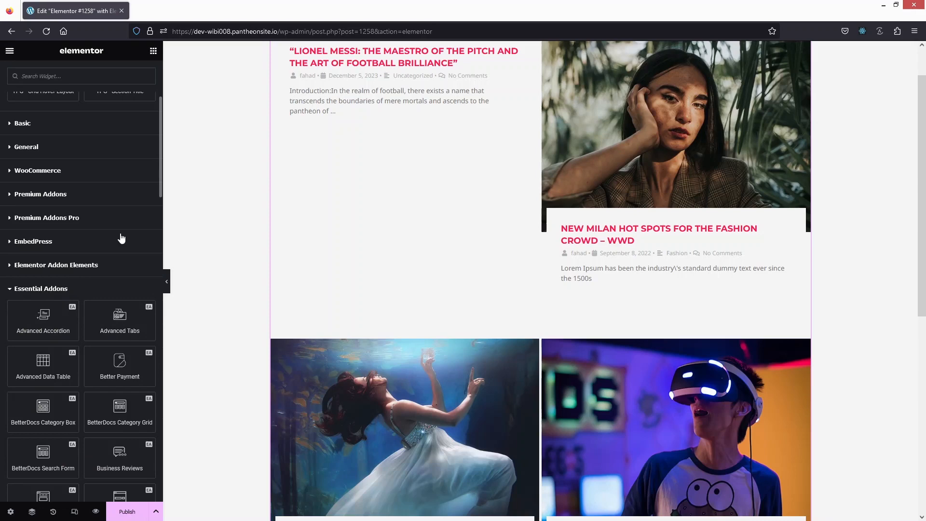
pyautogui.scroll(-7, 118, 241)
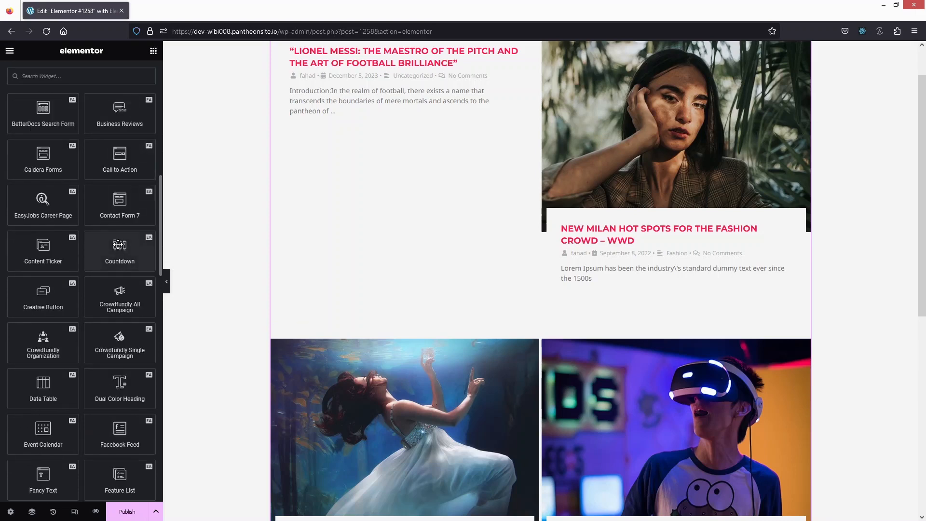
pyautogui.scroll(-5, 109, 270)
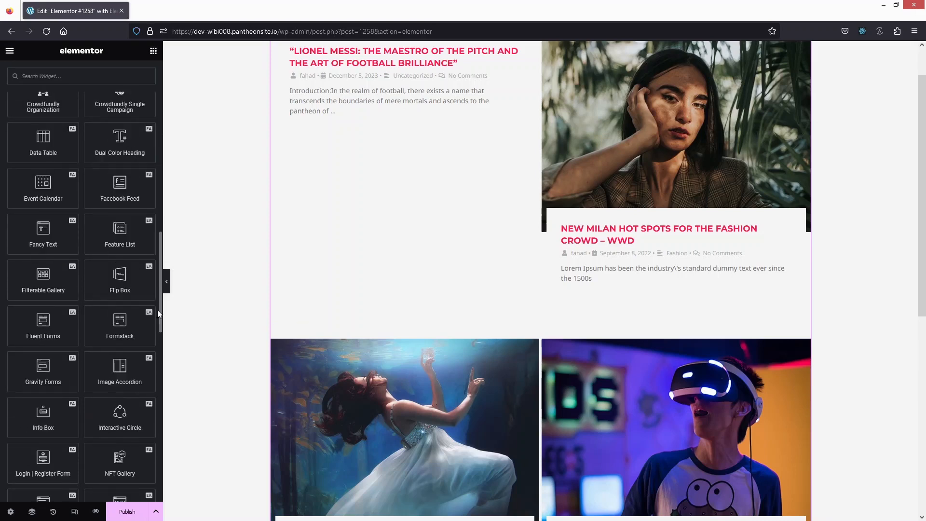
pyautogui.scroll(-2, 138, 355)
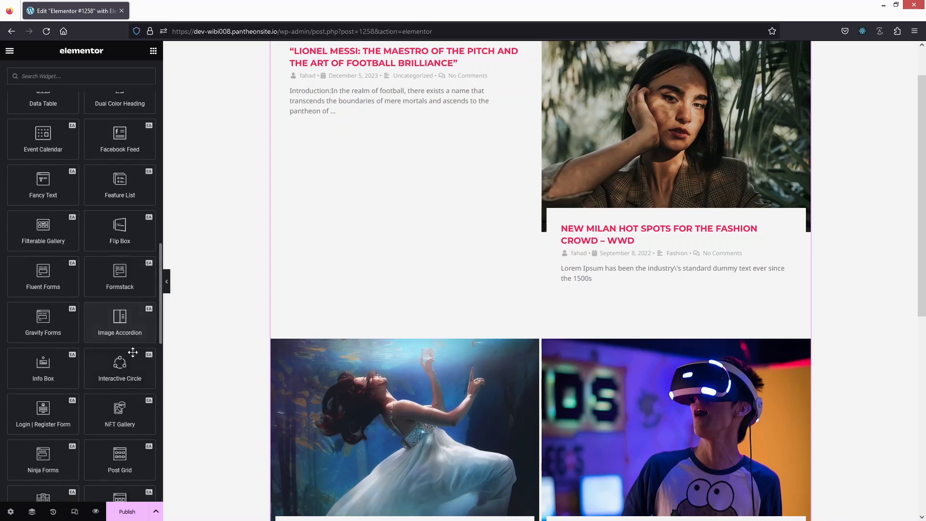
pyautogui.scroll(-1, 148, 395)
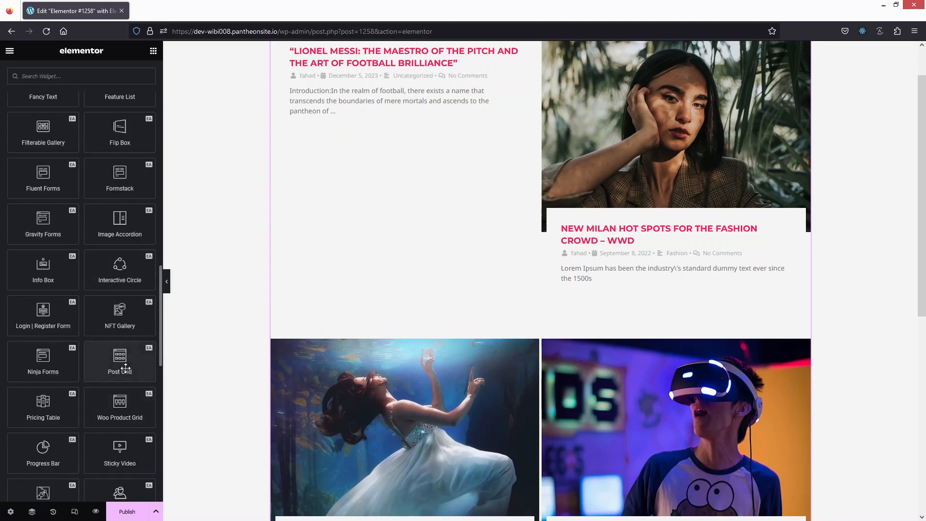
pyautogui.scroll(-6, 393, 320)
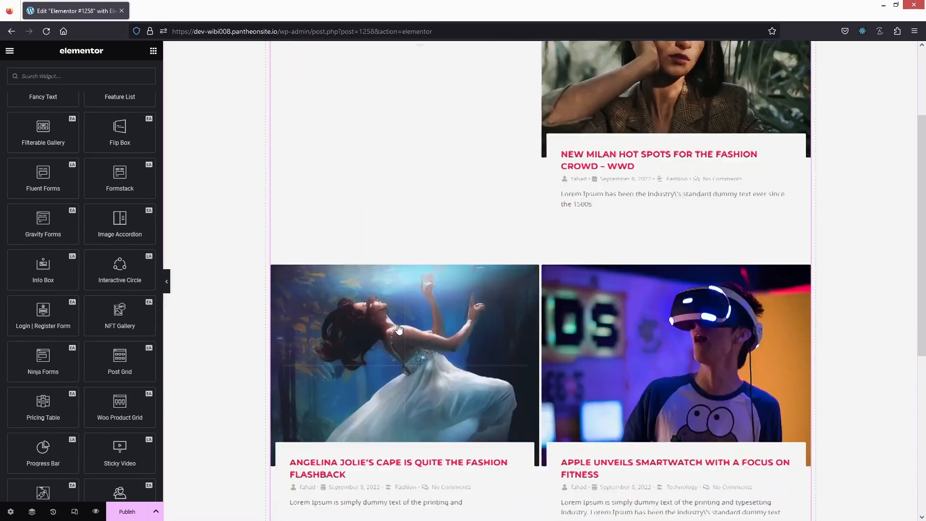
pyautogui.scroll(-1, 139, 331)
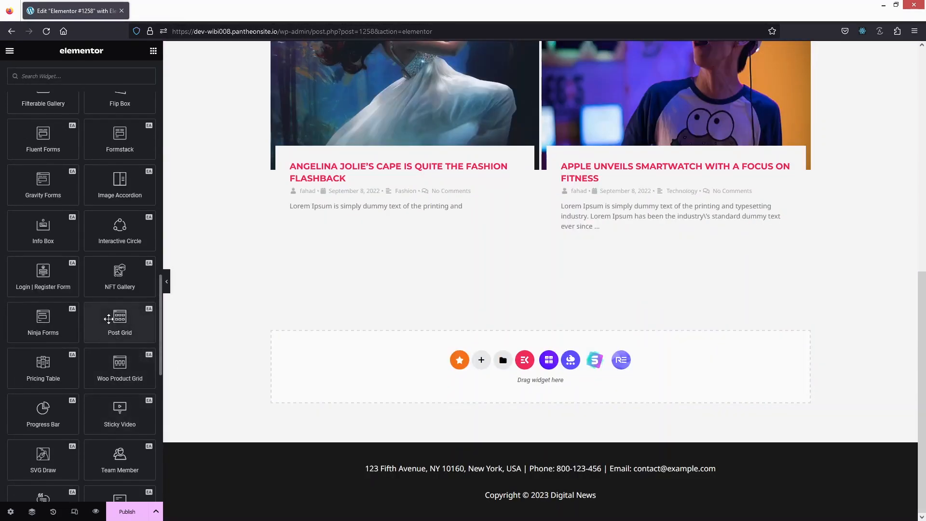
pyautogui.moveTo(109, 320); pyautogui.dragTo(462, 357)
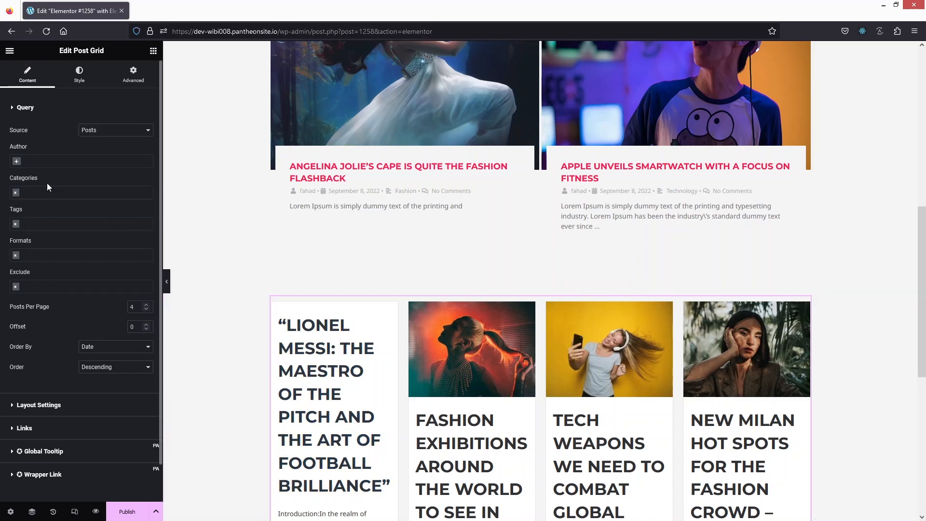
# Set the Post Grid widget's layout to Grid in its layout settings
pyautogui.click(9, 111)
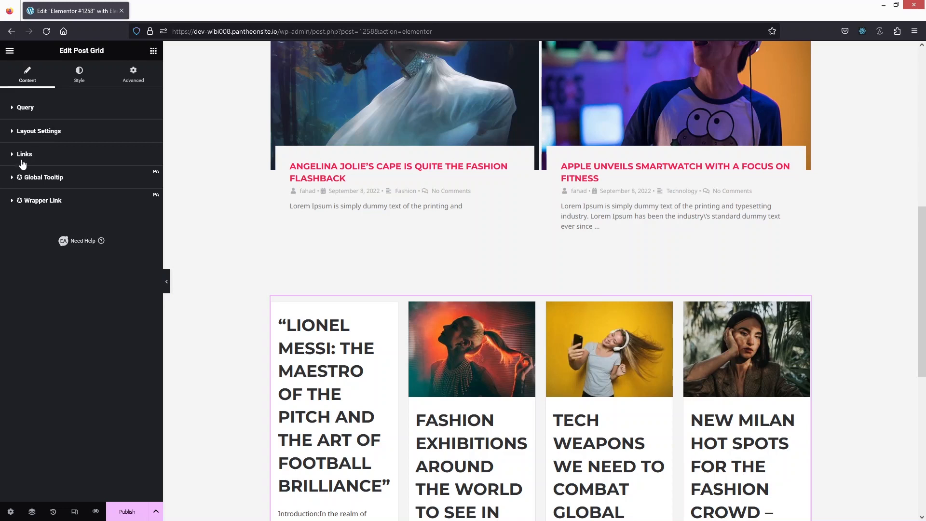
pyautogui.click(46, 110)
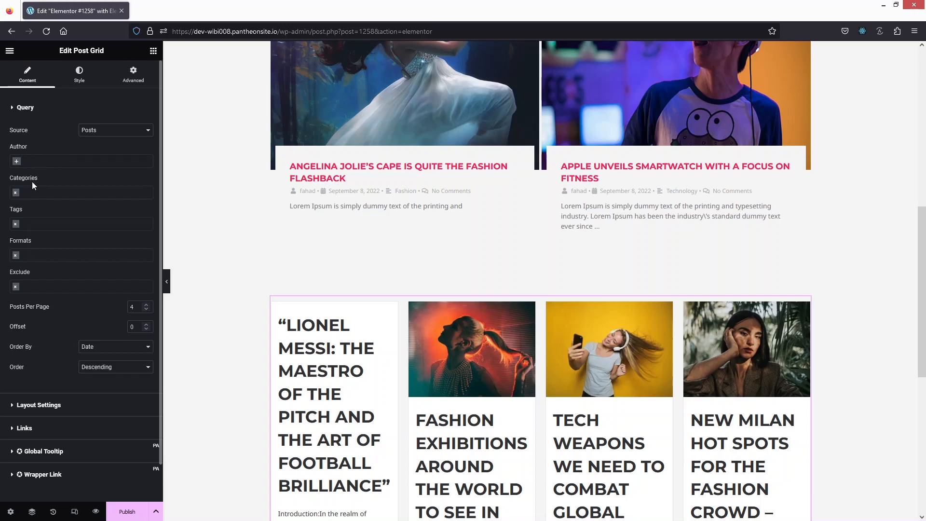
pyautogui.scroll(-2, 35, 204)
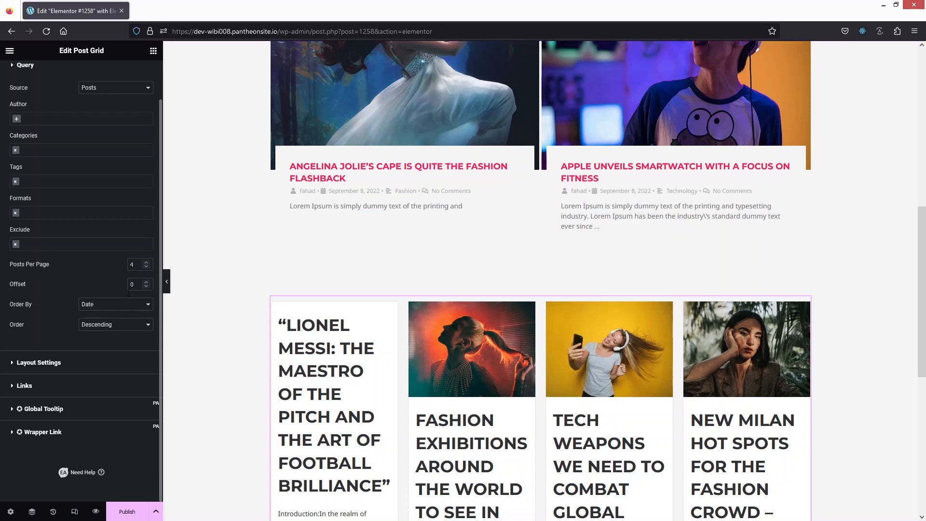
pyautogui.click(49, 368)
pyautogui.scroll(-3, 85, 221)
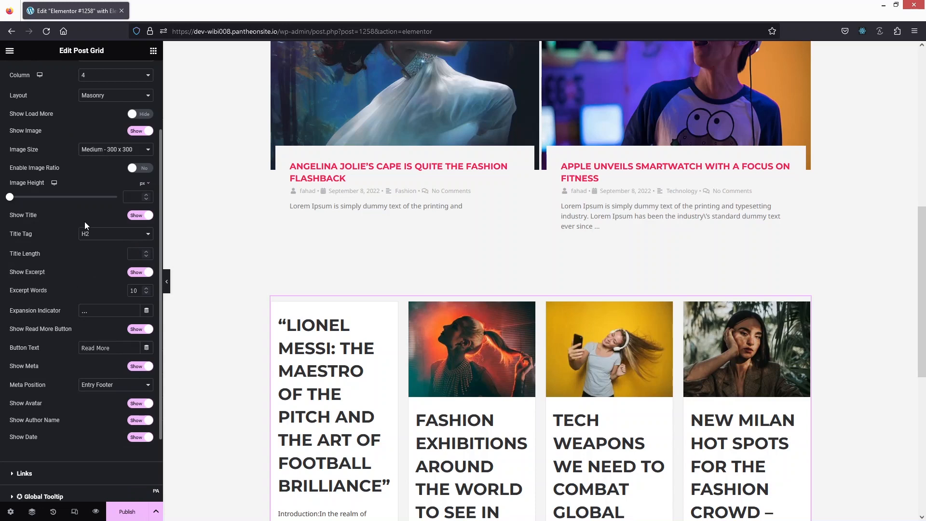
pyautogui.scroll(1, 85, 222)
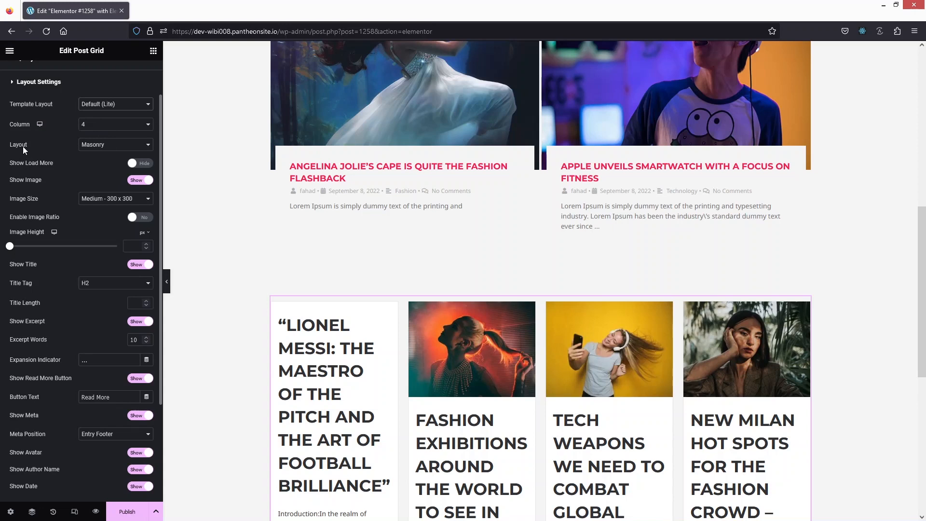
pyautogui.click(106, 145)
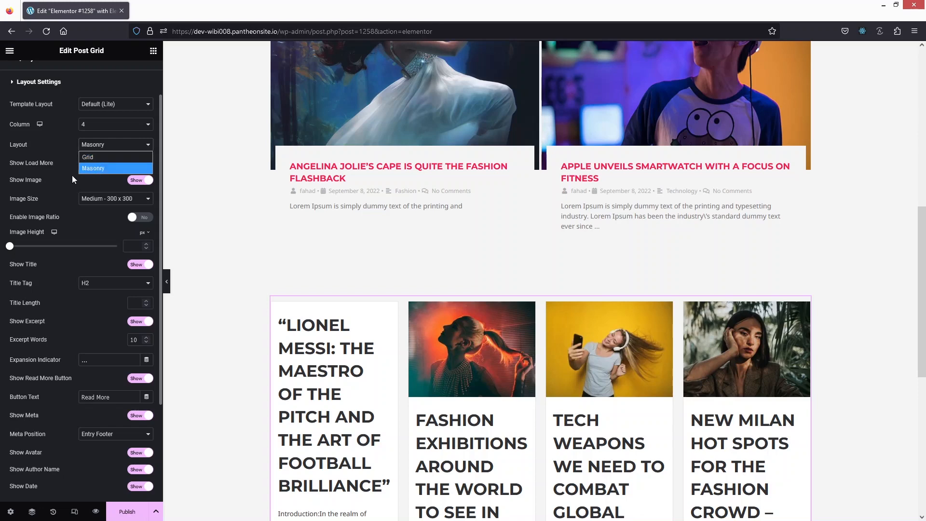
pyautogui.click(92, 157)
pyautogui.scroll(-1, 80, 163)
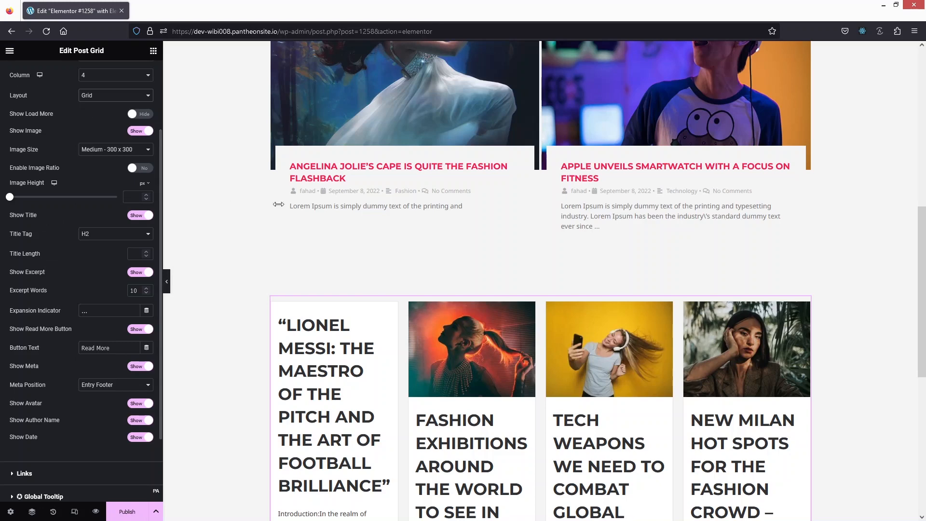
pyautogui.scroll(-6, 331, 239)
pyautogui.scroll(2, 333, 247)
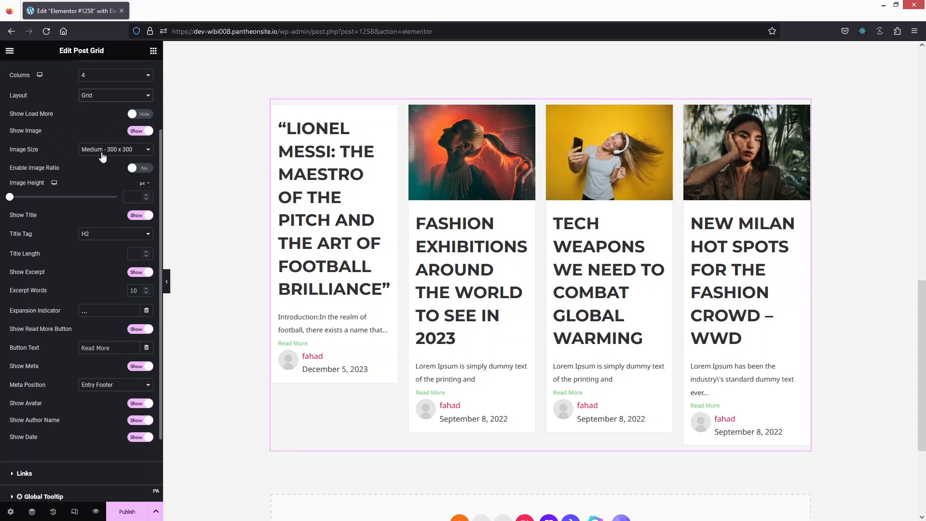
# Hide the image, date, author name and avatar of the posts in the Post Grid widget
pyautogui.click(139, 131)
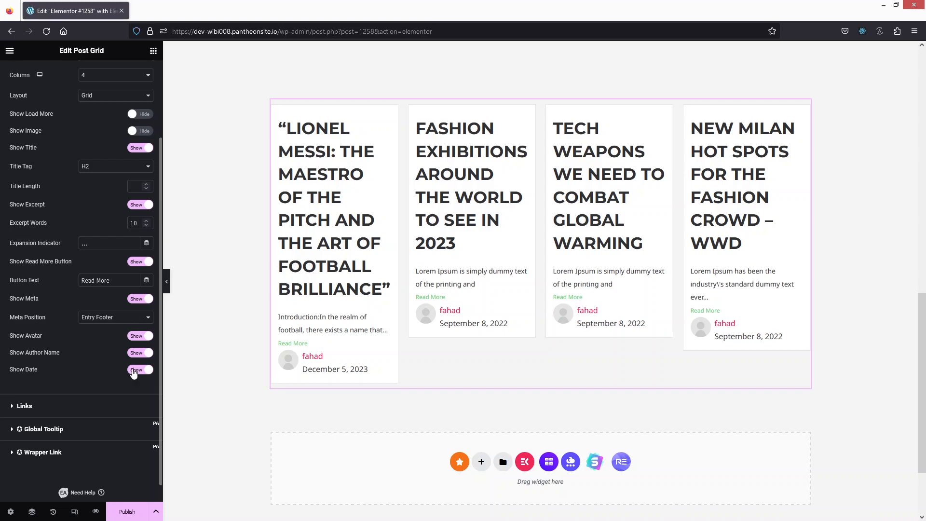
pyautogui.click(134, 370)
pyautogui.click(140, 355)
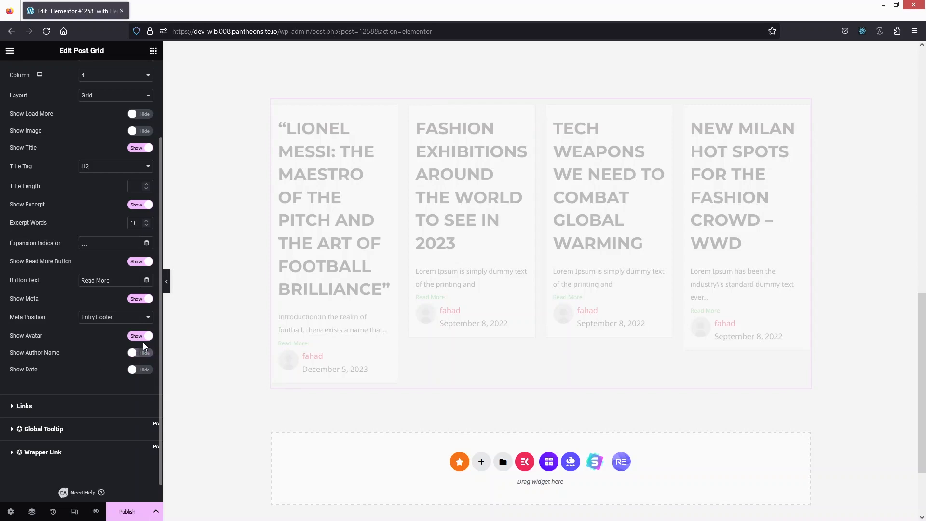
pyautogui.click(138, 337)
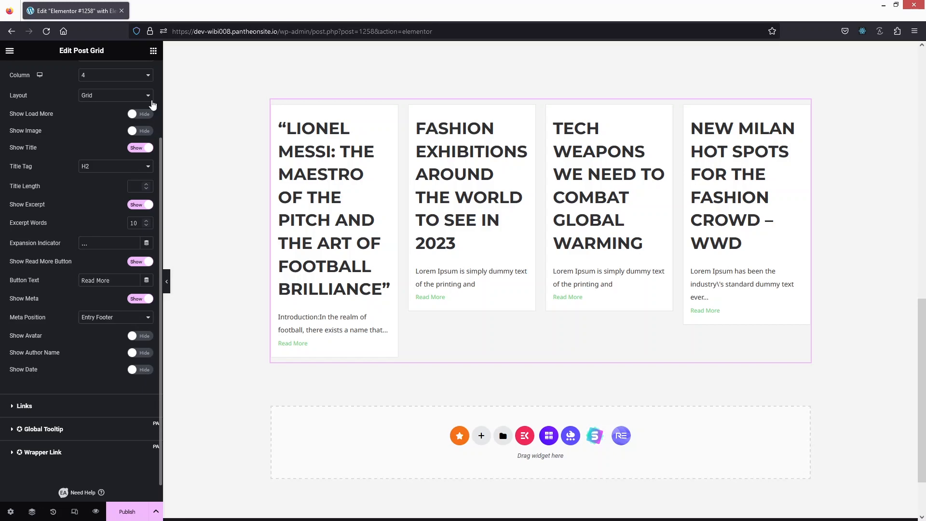
# Place the Royal Addons Post Grid/Slider/Carousel widget in the empty section below the Post Grid
pyautogui.click(153, 51)
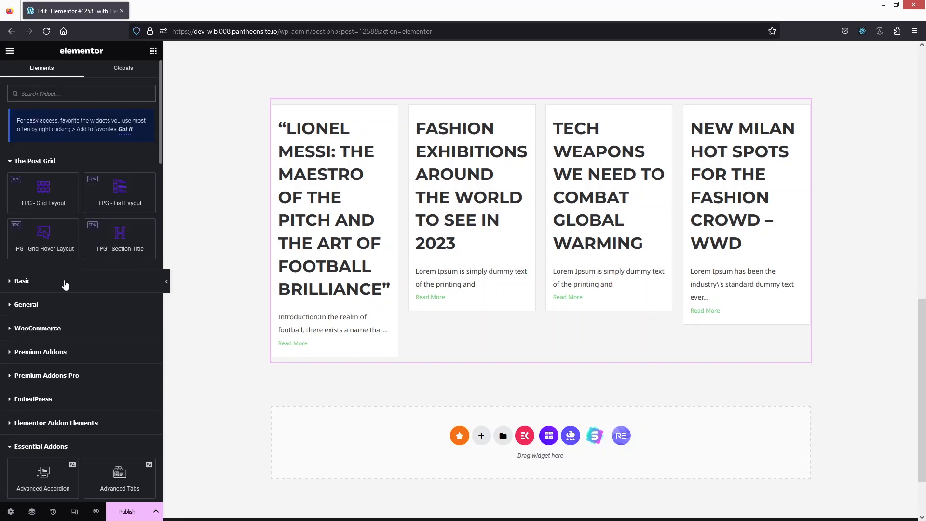
pyautogui.scroll(-3, 92, 319)
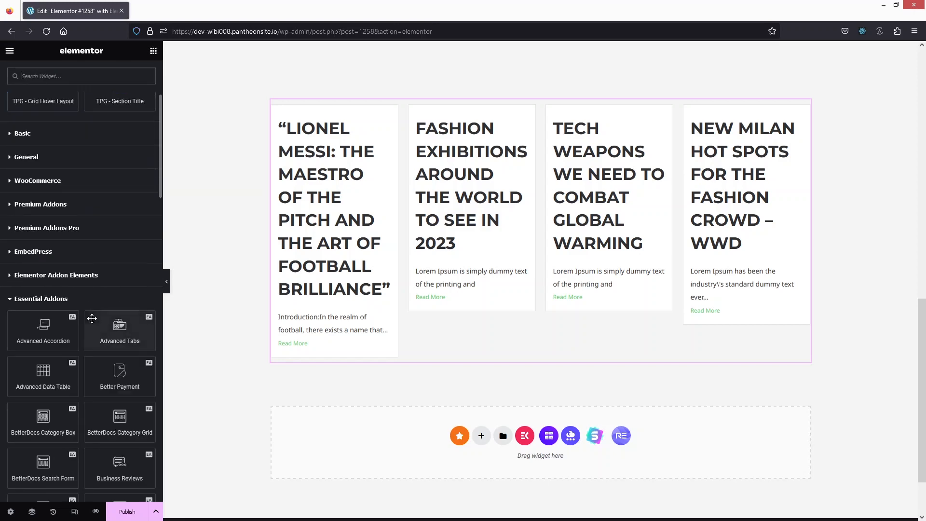
pyautogui.click(38, 300)
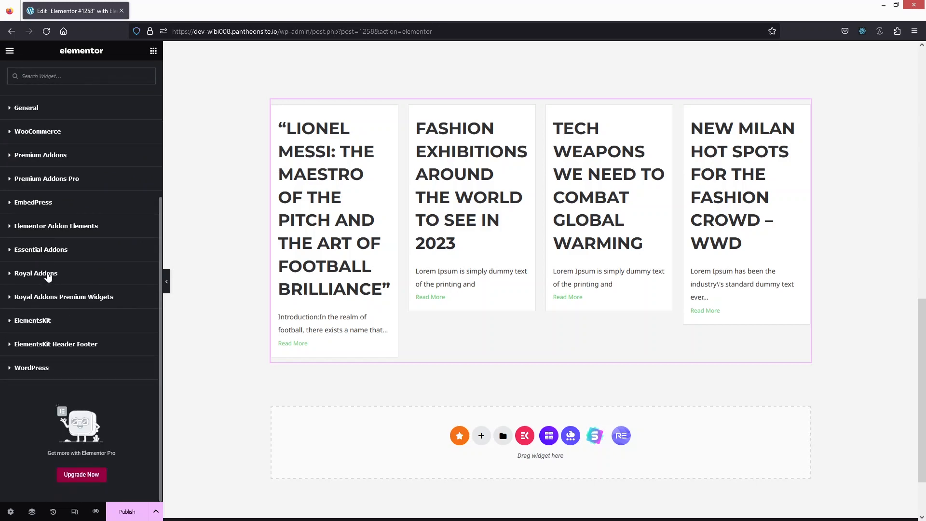
pyautogui.click(48, 274)
pyautogui.scroll(-2, 100, 333)
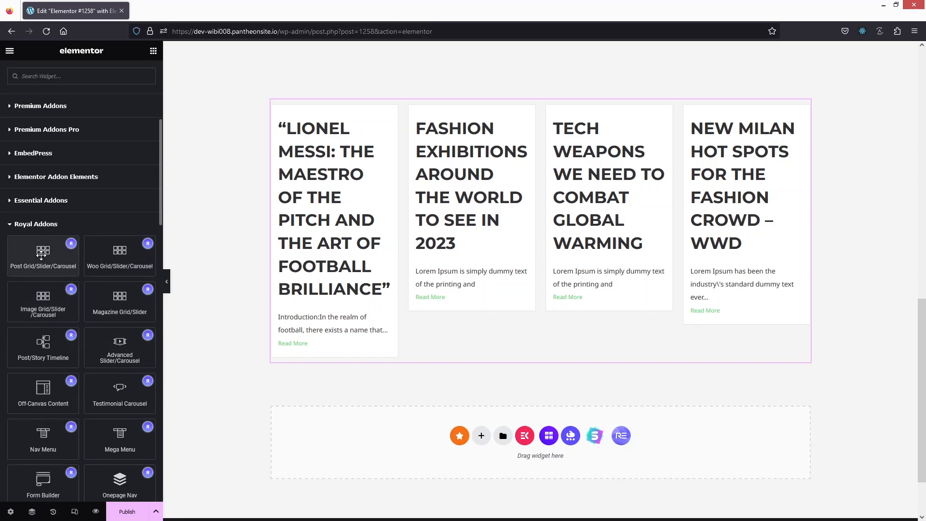
pyautogui.moveTo(41, 256); pyautogui.dragTo(462, 434)
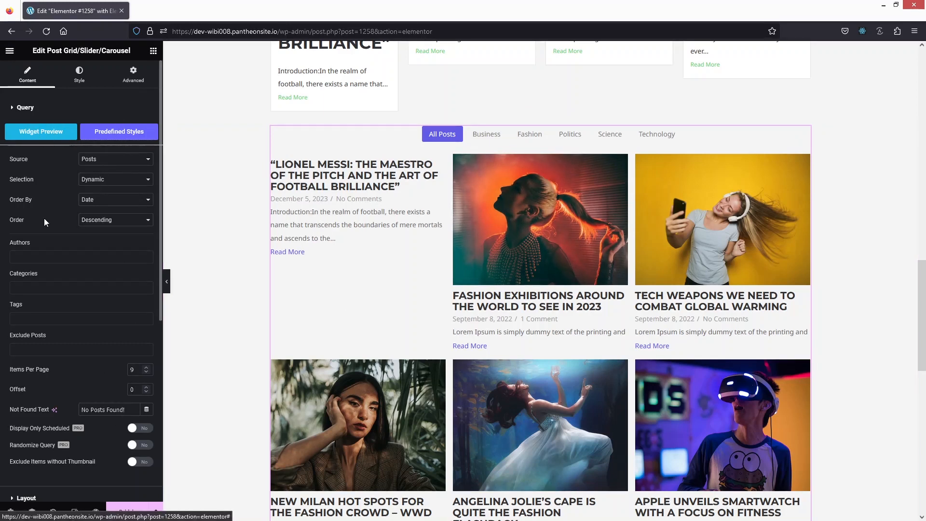
# Examine the query settings of the Post Grid/Slider/Carousel widget, from source and order to the thumbnail exclusion option
pyautogui.scroll(-3, 54, 193)
pyautogui.scroll(2, 48, 169)
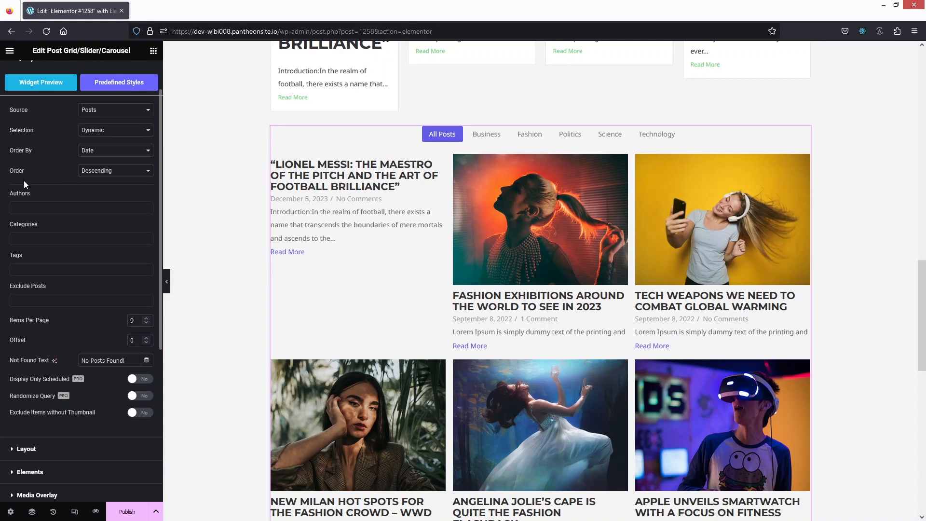
pyautogui.scroll(-2, 39, 218)
pyautogui.scroll(1, 38, 214)
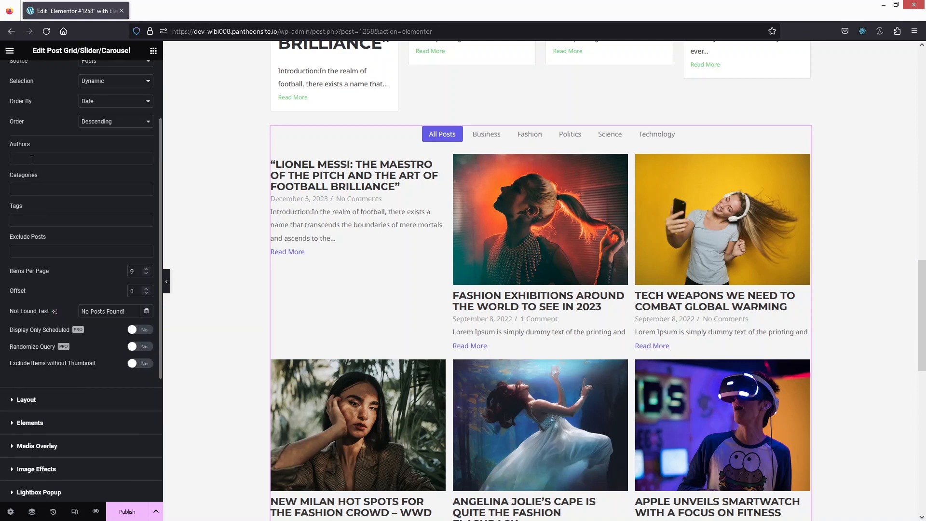
pyautogui.scroll(-1, 40, 234)
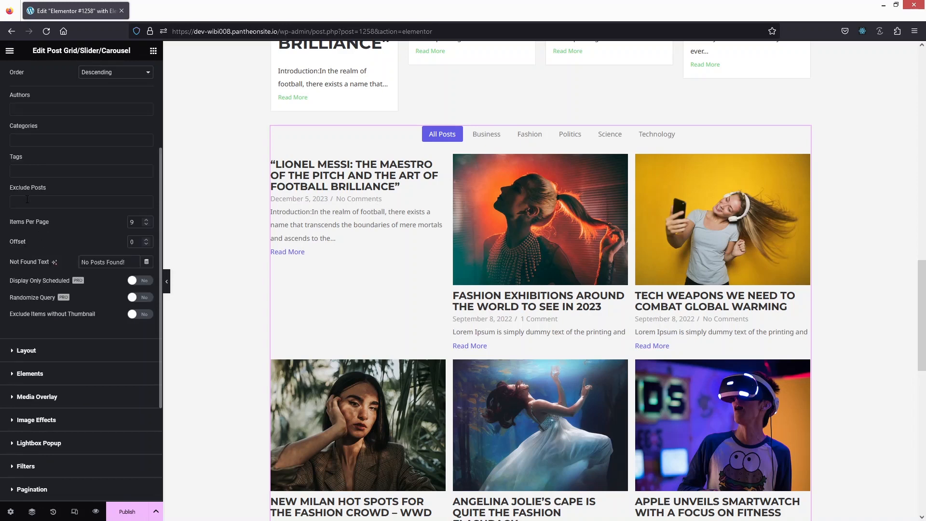
pyautogui.scroll(-1, 68, 249)
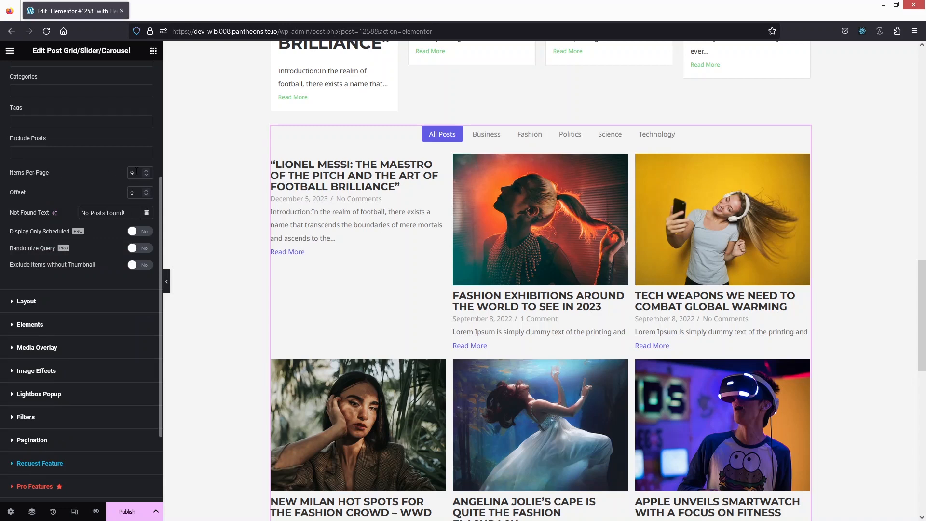
pyautogui.scroll(-2, 132, 176)
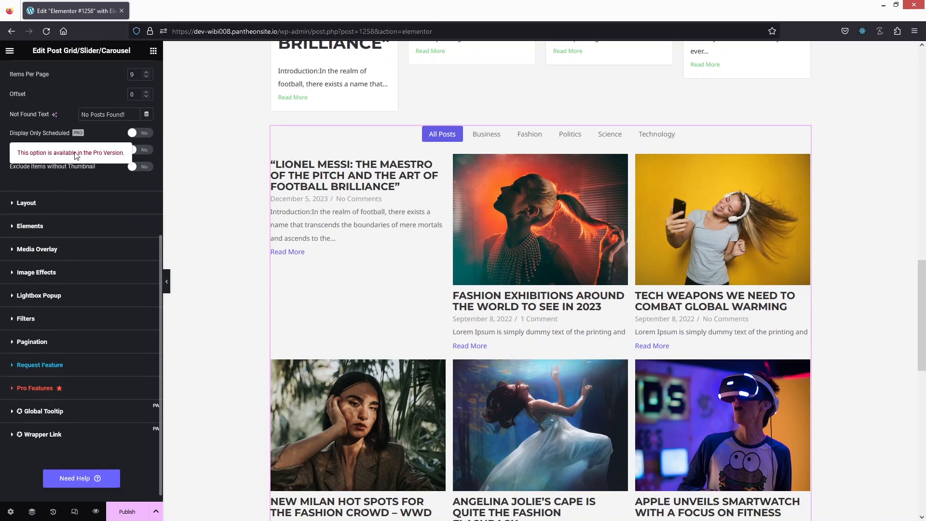
# Set the layout of the Post Grid/Slider/Carousel widget to List Style
pyautogui.click(42, 205)
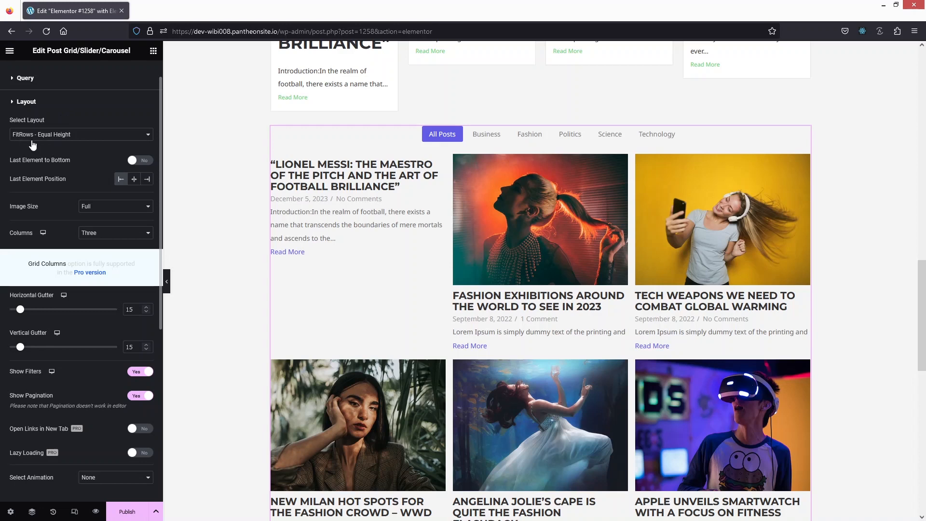
pyautogui.click(91, 135)
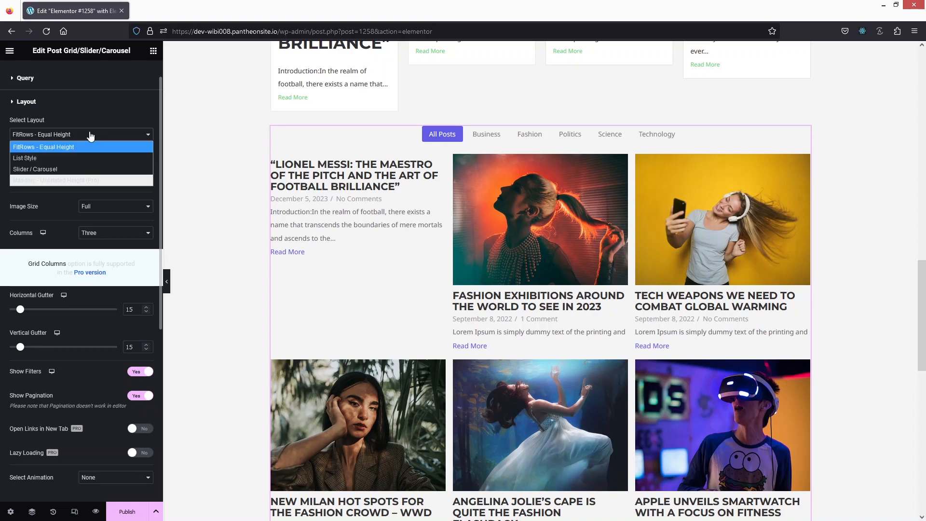
pyautogui.click(26, 158)
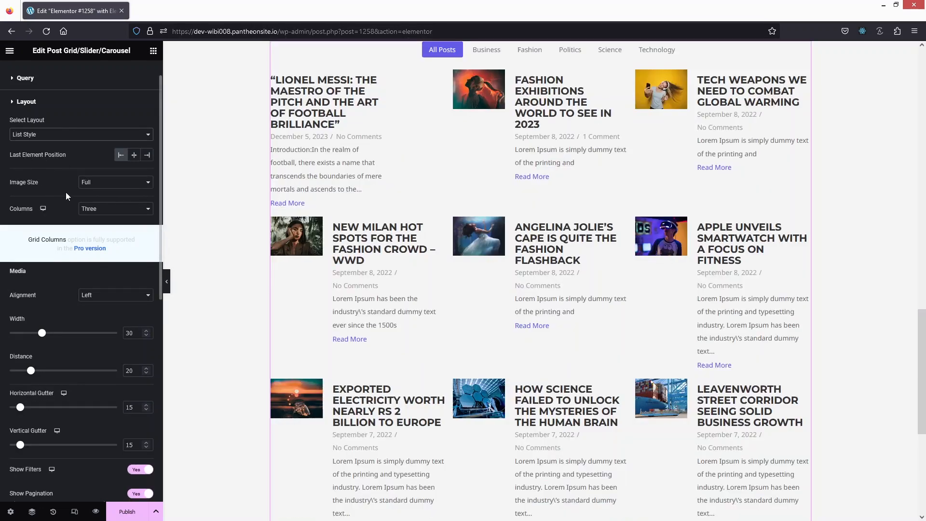
# Set the Post Grid/Slider/Carousel list layout to one column
pyautogui.scroll(-1, 65, 193)
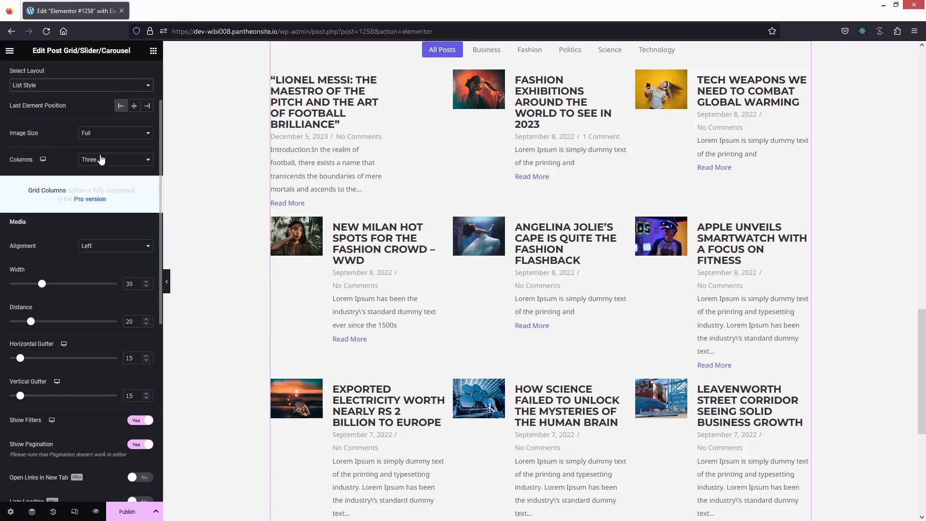
pyautogui.click(100, 160)
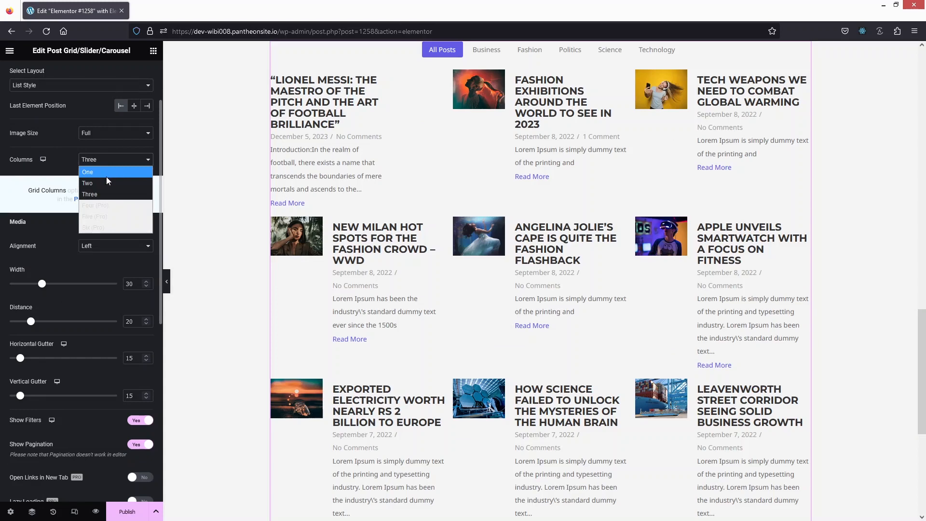
pyautogui.click(90, 173)
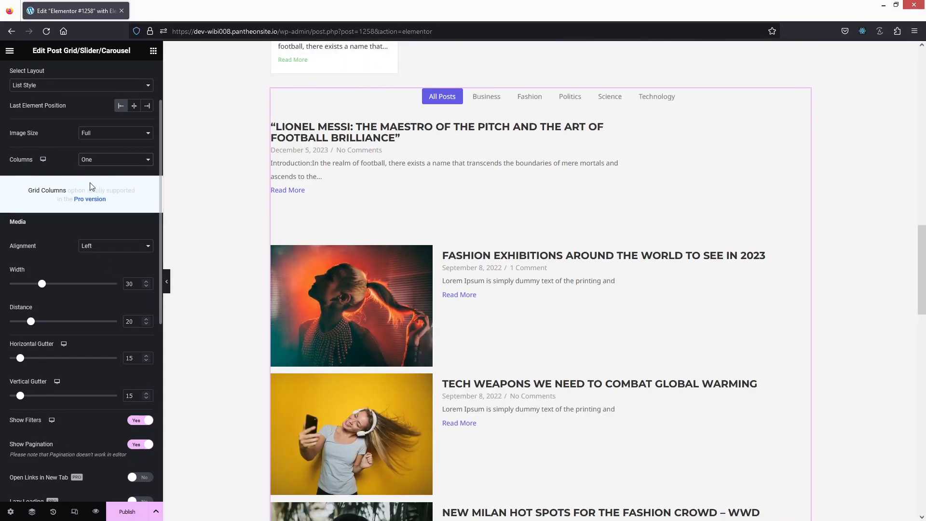
# Hide the category filters above the posts in the Post Grid/Slider/Carousel widget
pyautogui.scroll(-2, 56, 216)
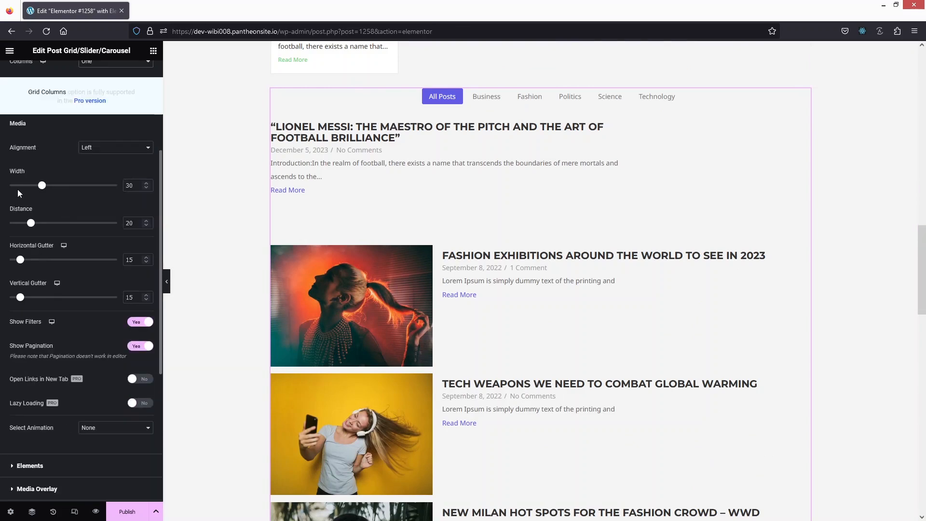
pyautogui.scroll(-1, 35, 217)
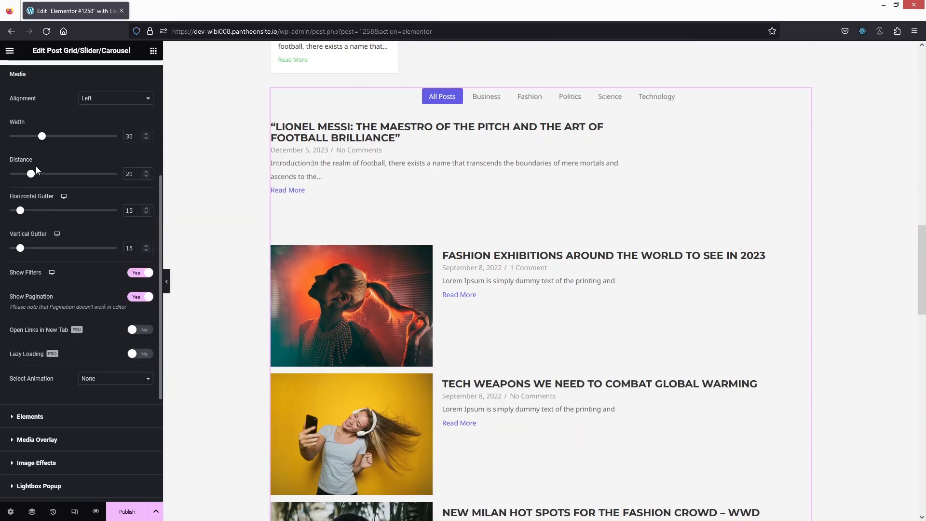
pyautogui.scroll(-1, 56, 216)
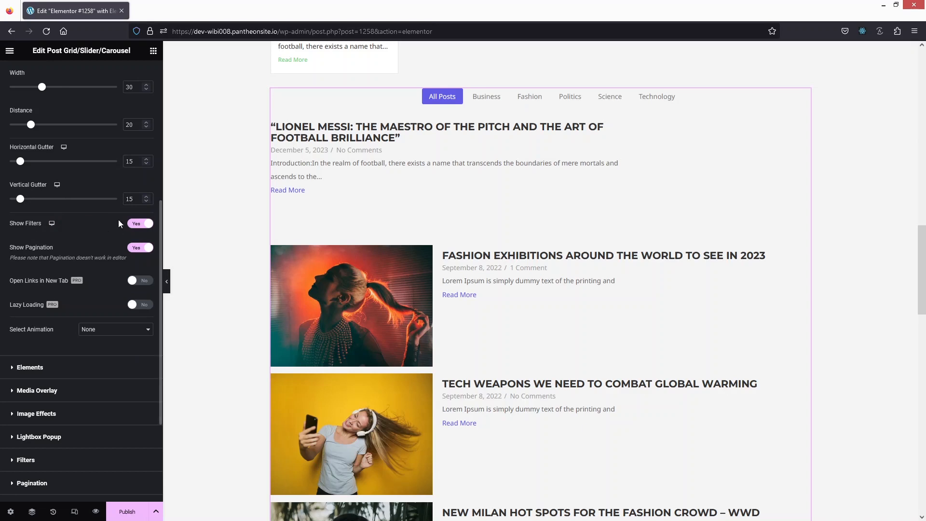
pyautogui.click(139, 224)
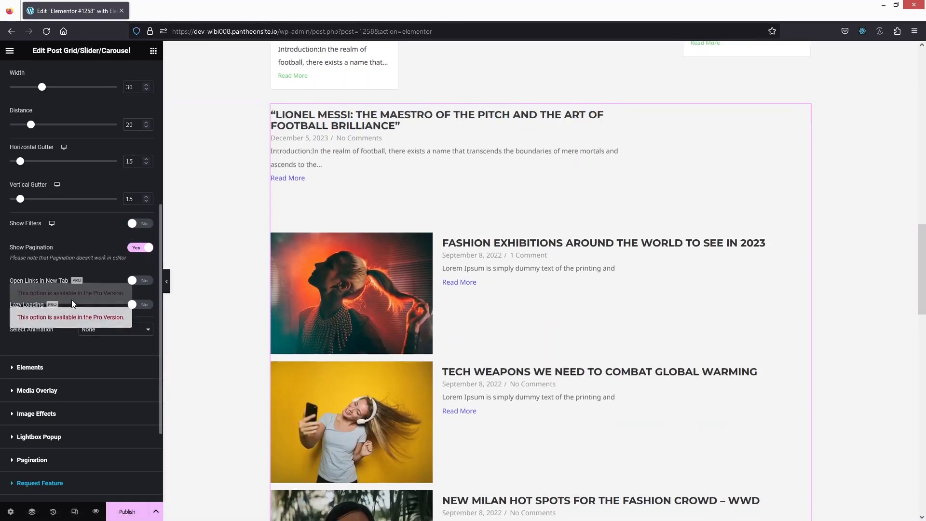
# Apply the Grayscale In image effect to the Post Grid/Slider/Carousel widget
pyautogui.scroll(-2, 72, 299)
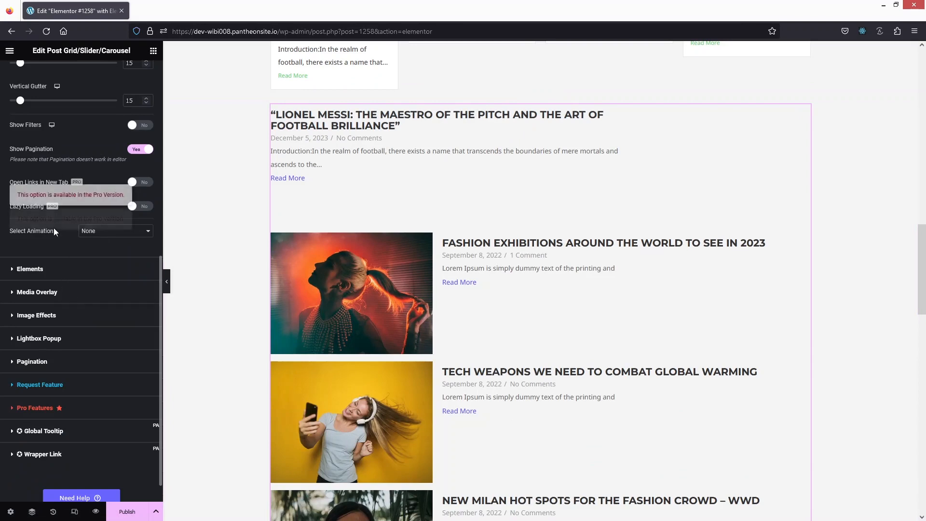
pyautogui.click(49, 268)
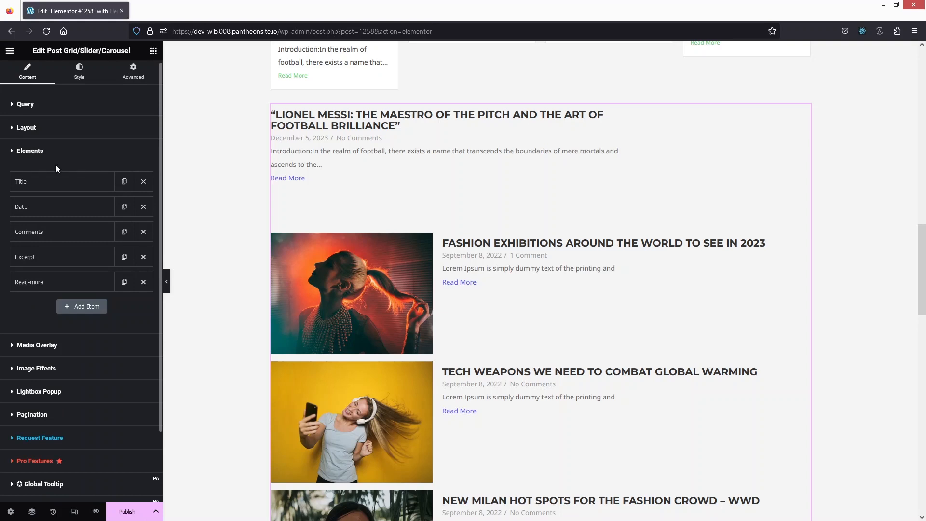
pyautogui.scroll(-2, 56, 169)
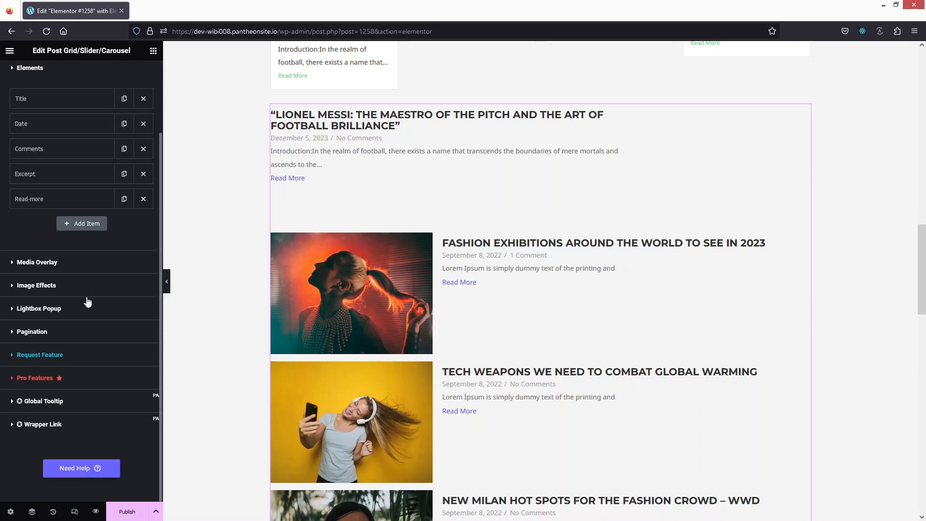
pyautogui.click(22, 286)
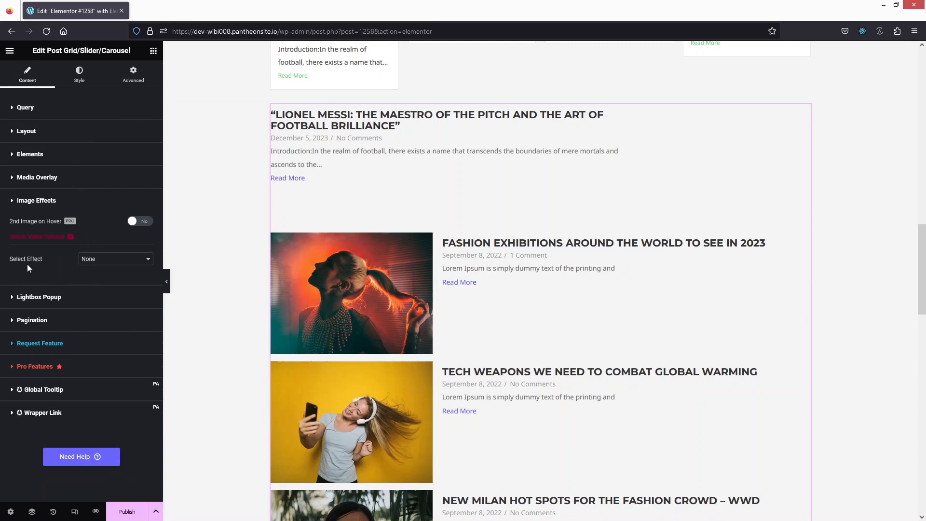
pyautogui.click(112, 267)
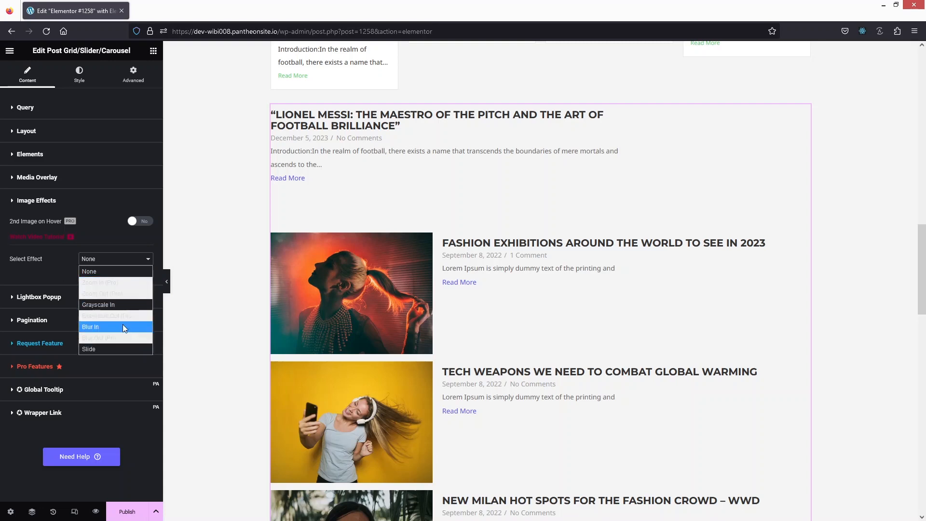
pyautogui.click(100, 304)
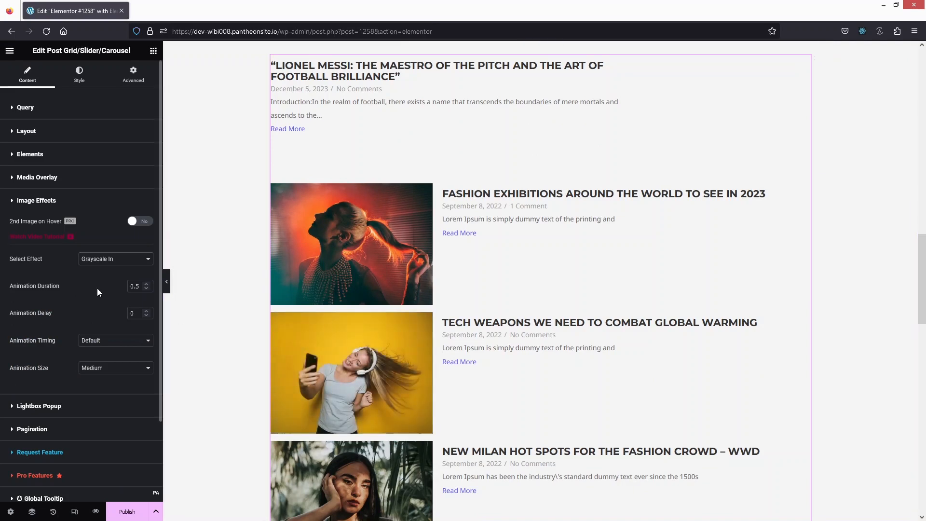
pyautogui.scroll(-2, 86, 299)
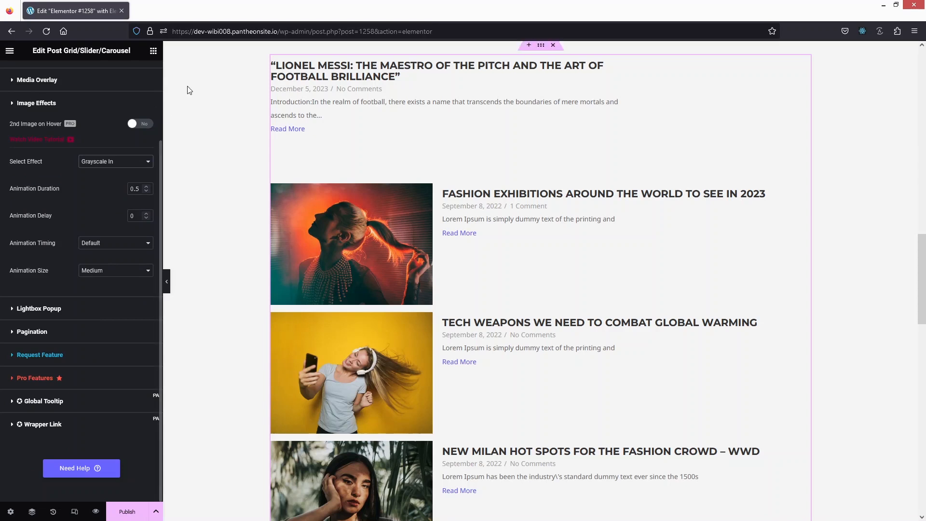
# Place the ElementsKit Blog Posts widget in the empty section below the Post Grid/Slider/Carousel
pyautogui.click(153, 53)
pyautogui.scroll(-7, 14, 290)
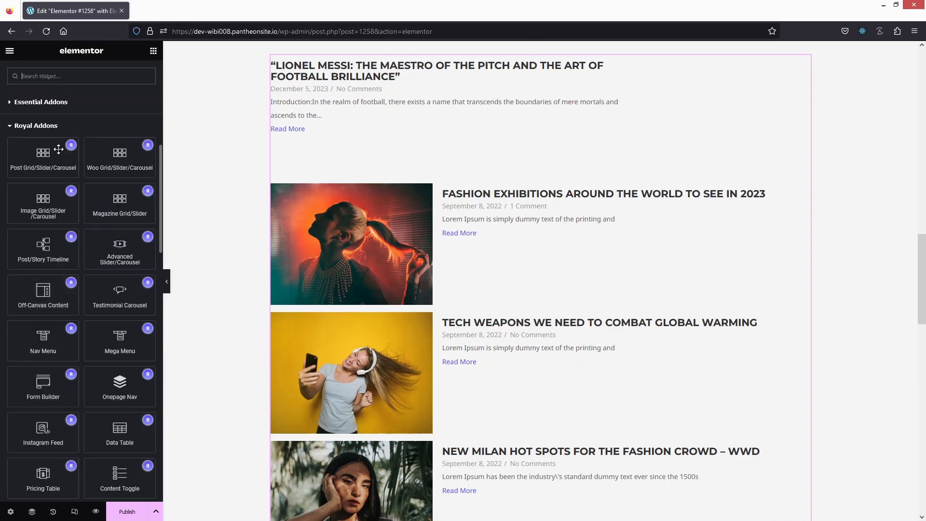
pyautogui.click(25, 127)
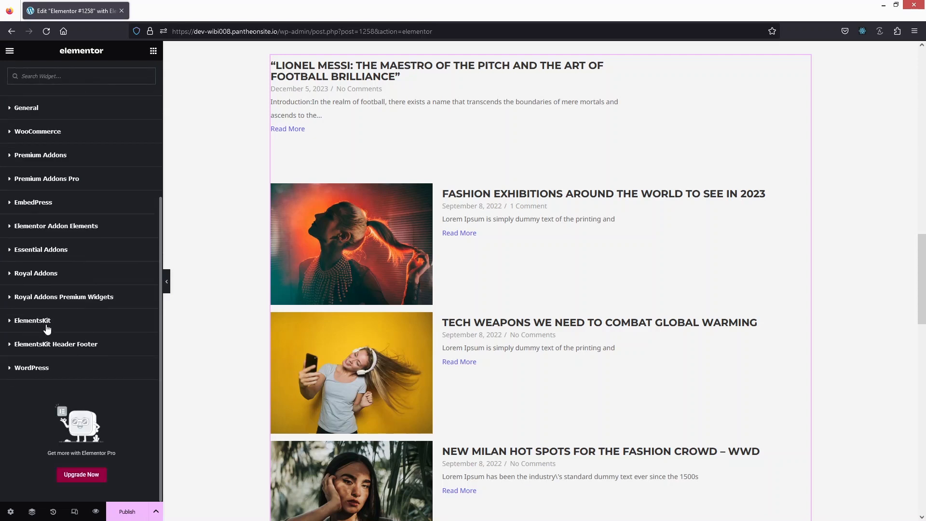
pyautogui.click(41, 323)
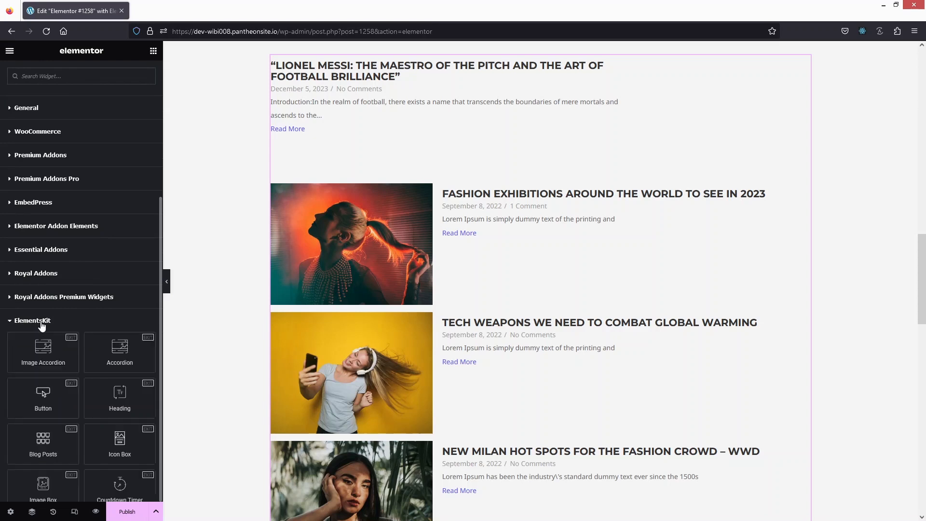
pyautogui.scroll(-2, 61, 332)
pyautogui.scroll(-3, 60, 332)
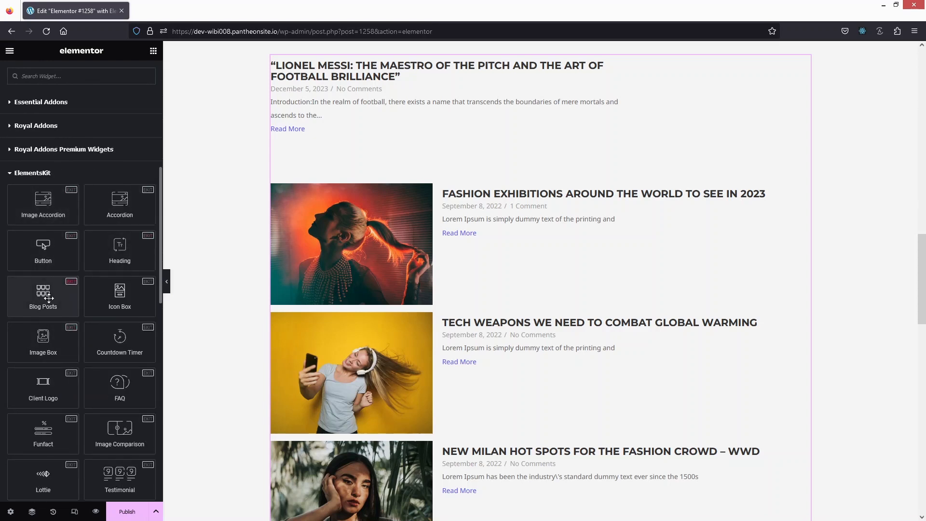
pyautogui.scroll(-15, 417, 311)
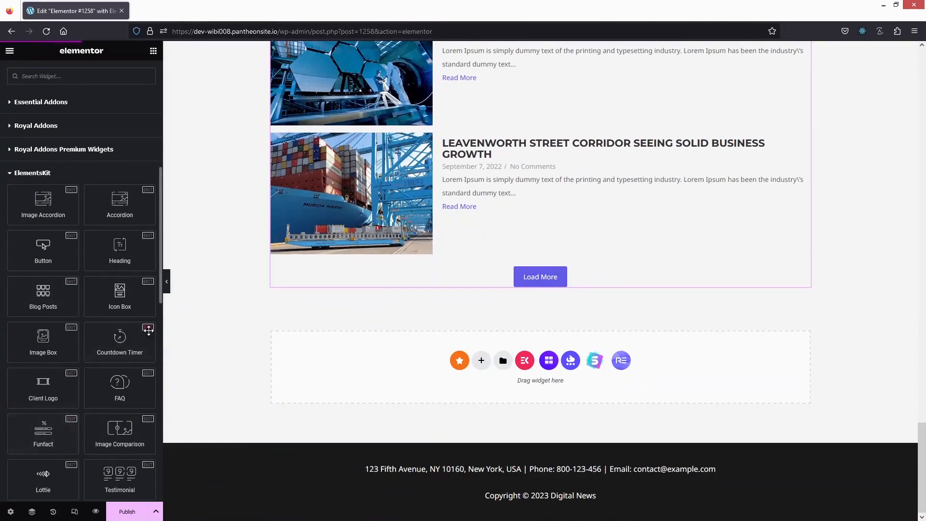
pyautogui.moveTo(41, 295); pyautogui.dragTo(486, 362)
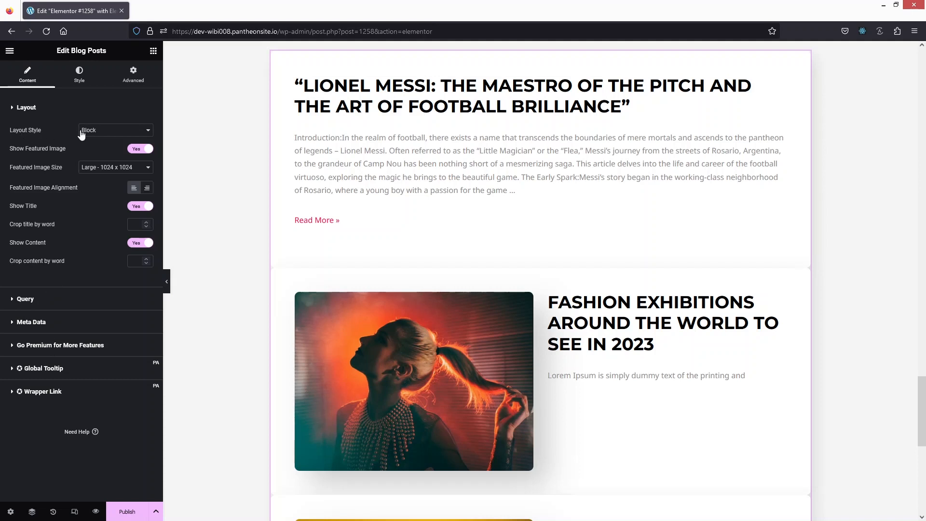
# Set the Blog Posts widget's layout style to Grid With Thumb and hide the post content
pyautogui.click(110, 130)
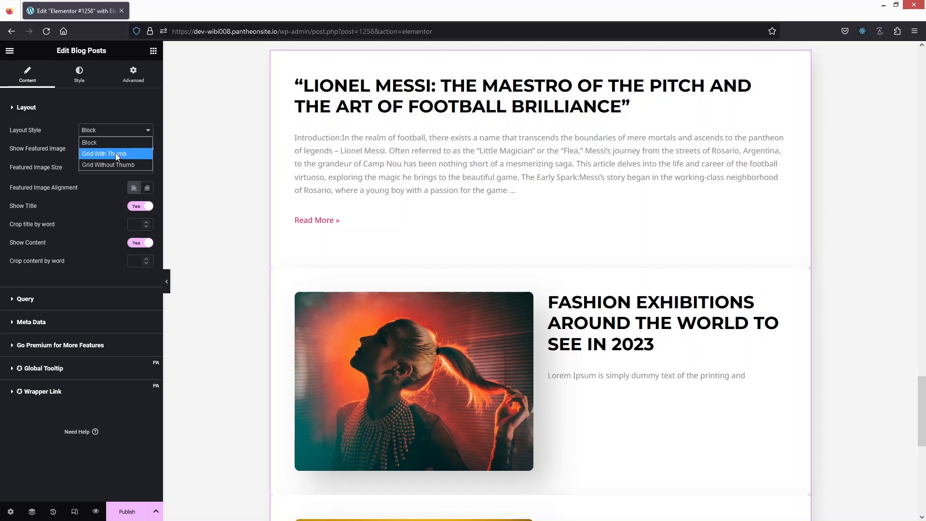
pyautogui.click(98, 154)
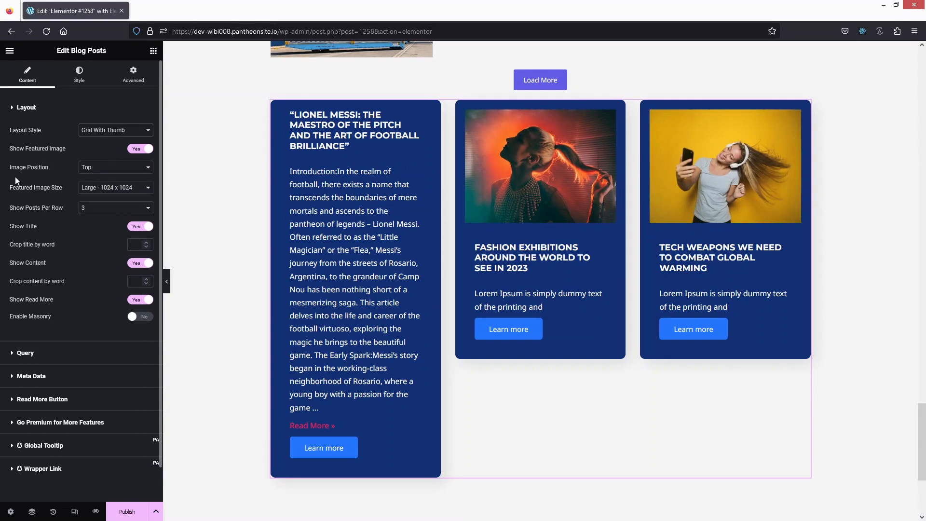
pyautogui.scroll(-2, 51, 198)
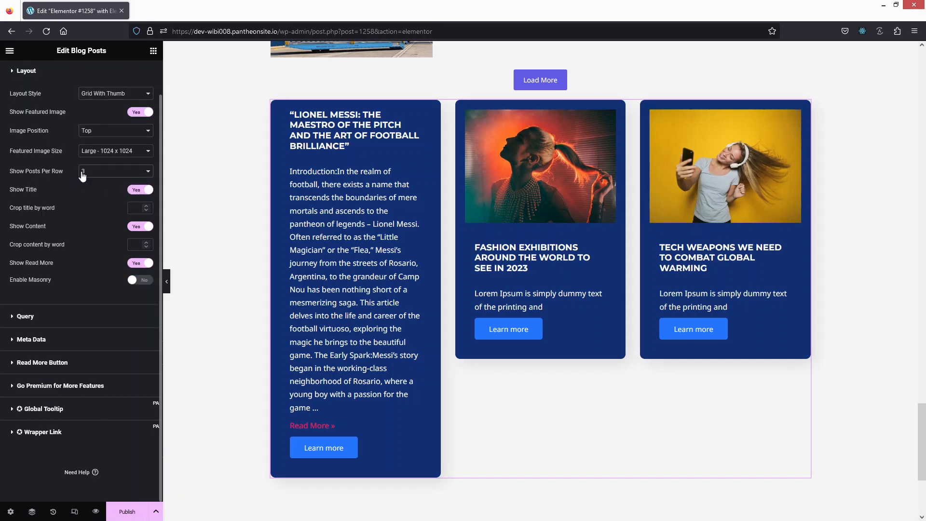
pyautogui.click(114, 174)
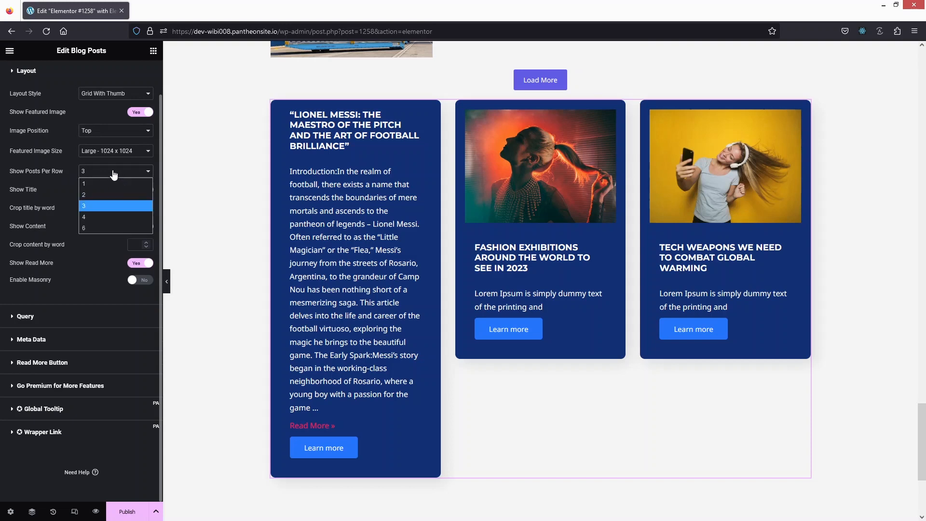
pyautogui.click(39, 191)
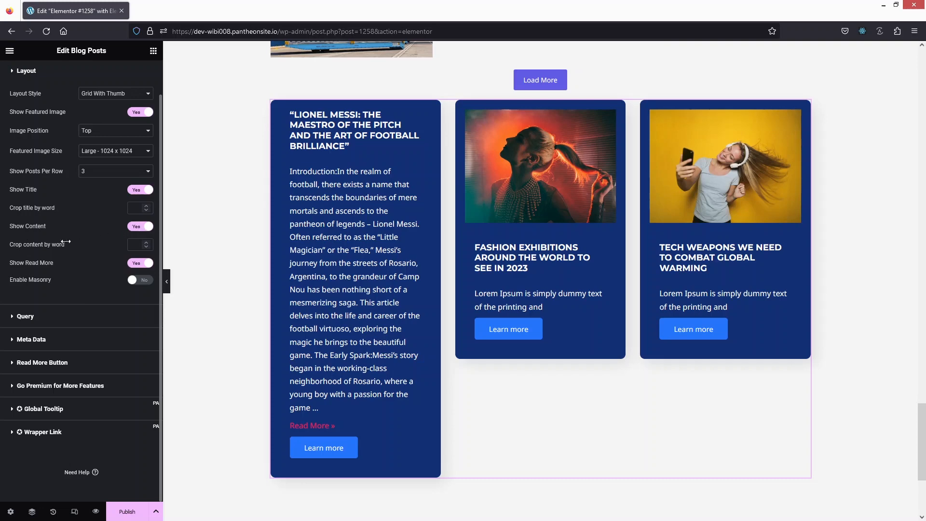
pyautogui.click(139, 226)
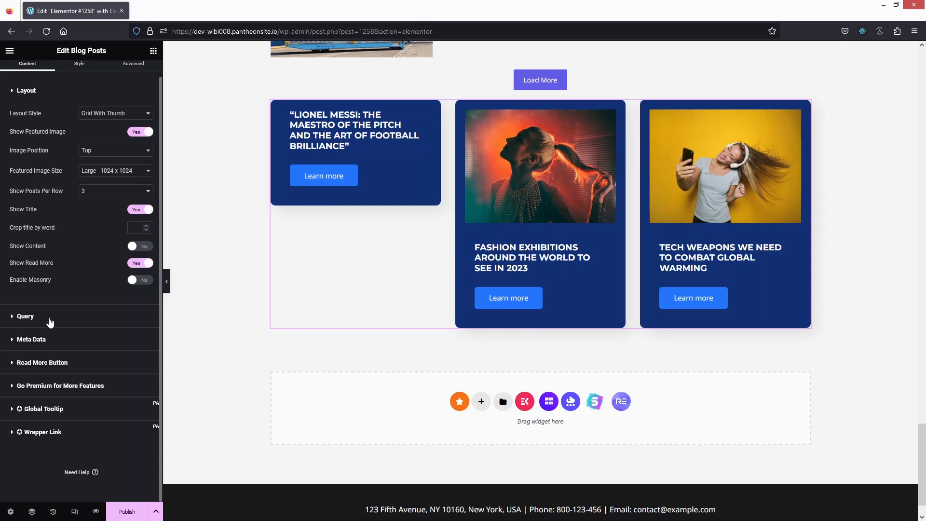
# Query the Blog Posts by the Technology, Science, Politics, Fashion and Business categories, and open the widget's meta data settings
pyautogui.click(50, 318)
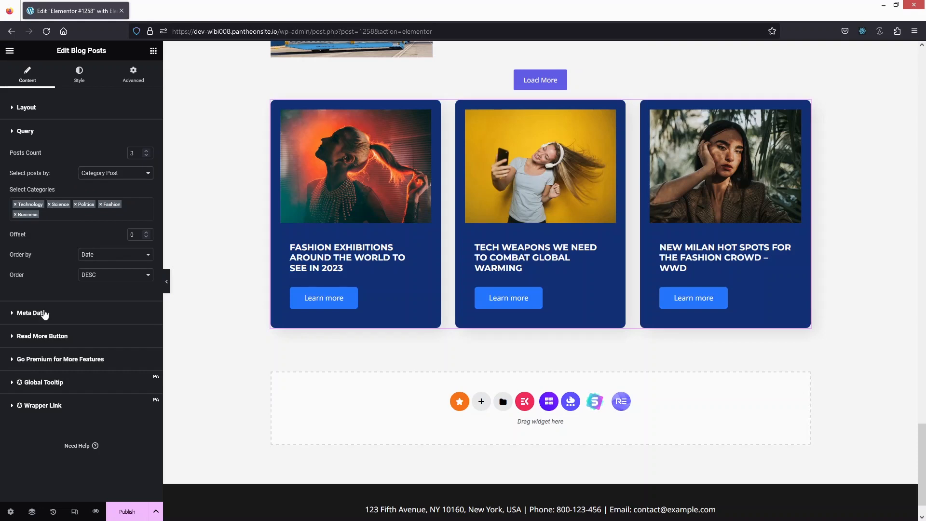
pyautogui.click(44, 314)
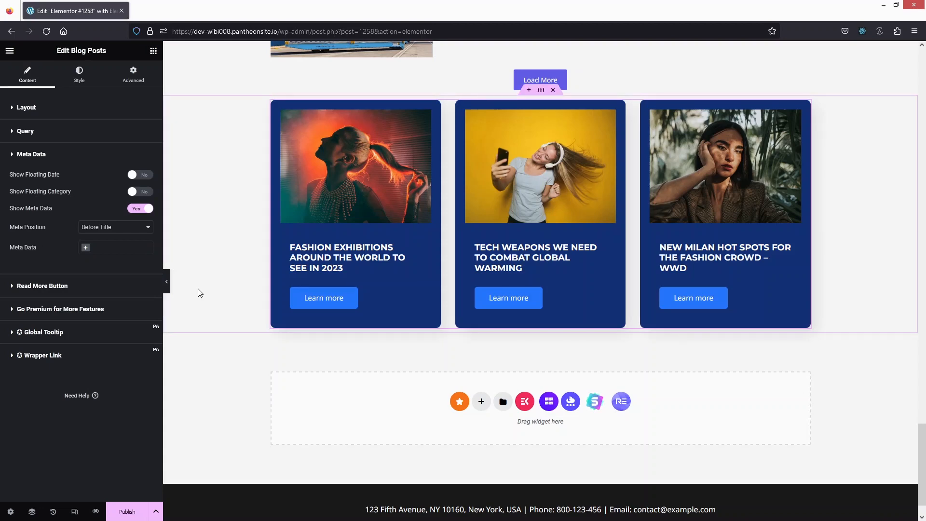
pyautogui.moveTo(921, 453); pyautogui.dragTo(921, 78)
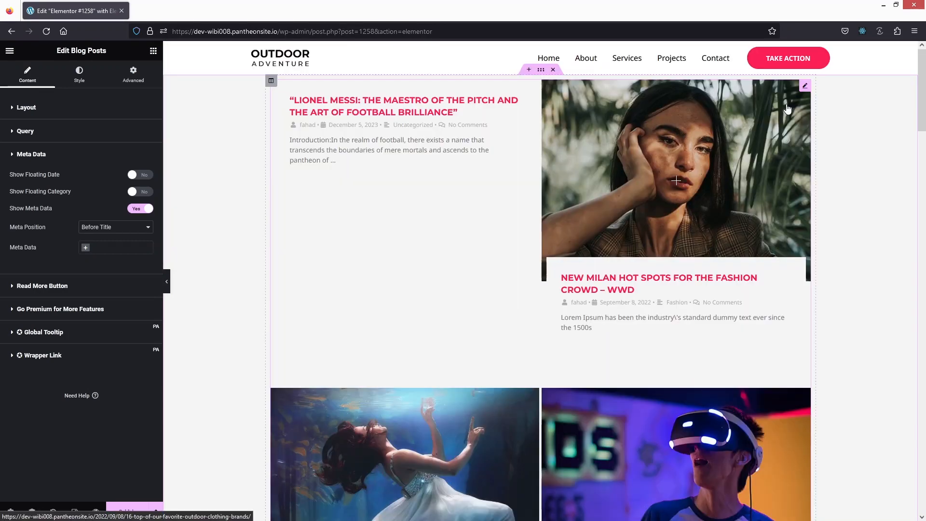